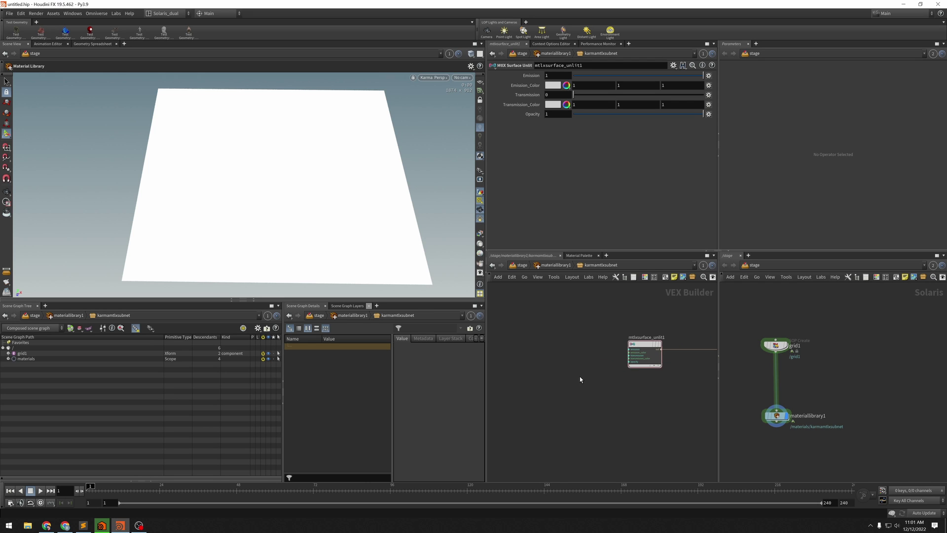
Step: Add a MtlX Color Ramp node in front of the mtlxsurface_unlit1 node
{"action": "left_click_drag", "start_coordinate": [605, 366], "coordinate": [632, 360]}
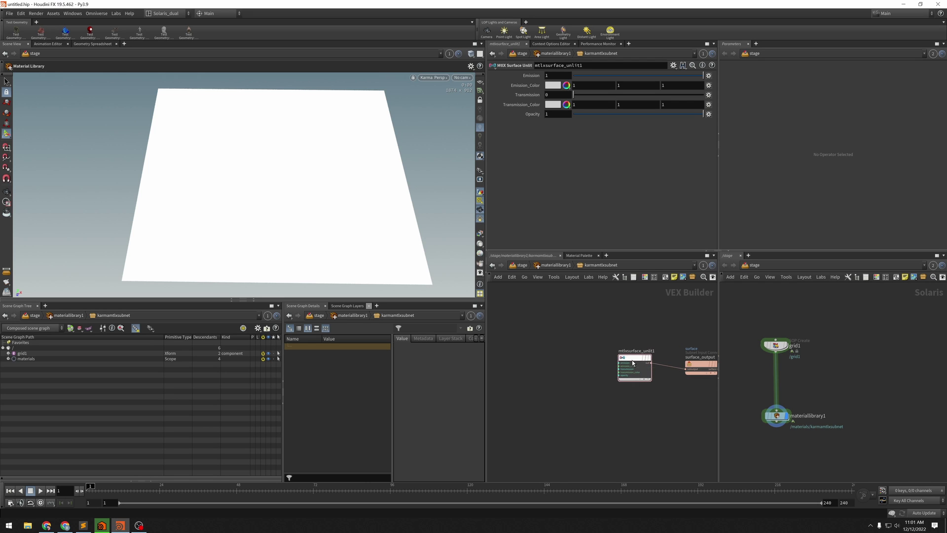
{"action": "middle_click_drag", "start_coordinate": [590, 401], "coordinate": [594, 428]}
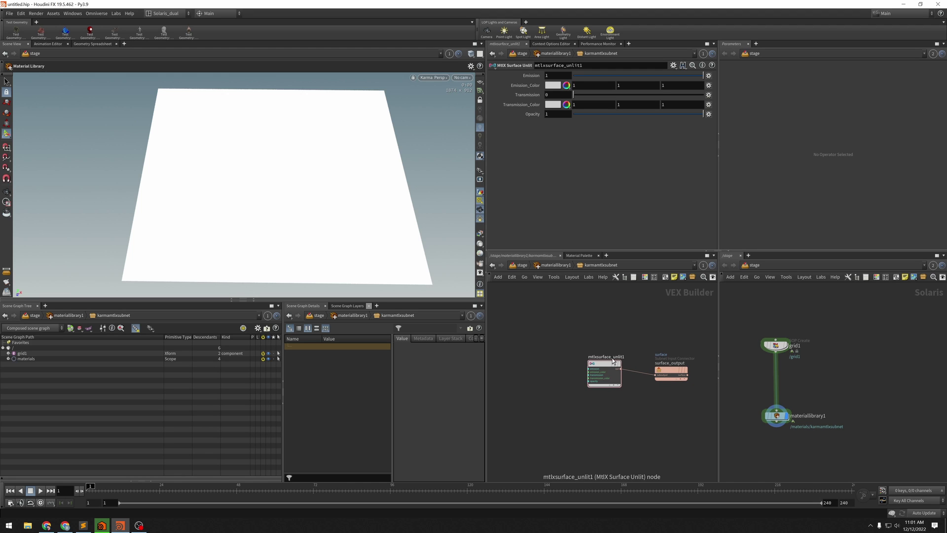
{"action": "middle_click_drag", "start_coordinate": [562, 423], "coordinate": [583, 429]}
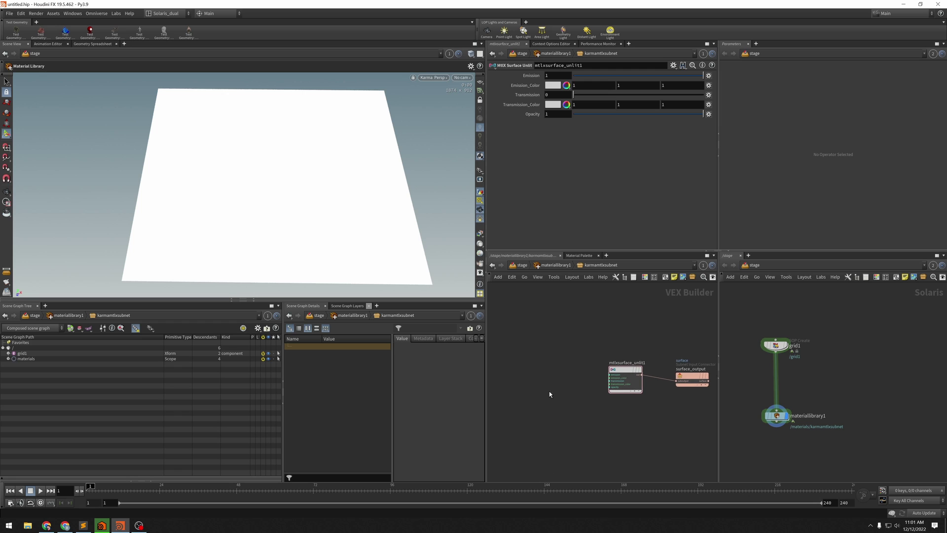
{"action": "middle_click_drag", "start_coordinate": [522, 342], "coordinate": [539, 342]}
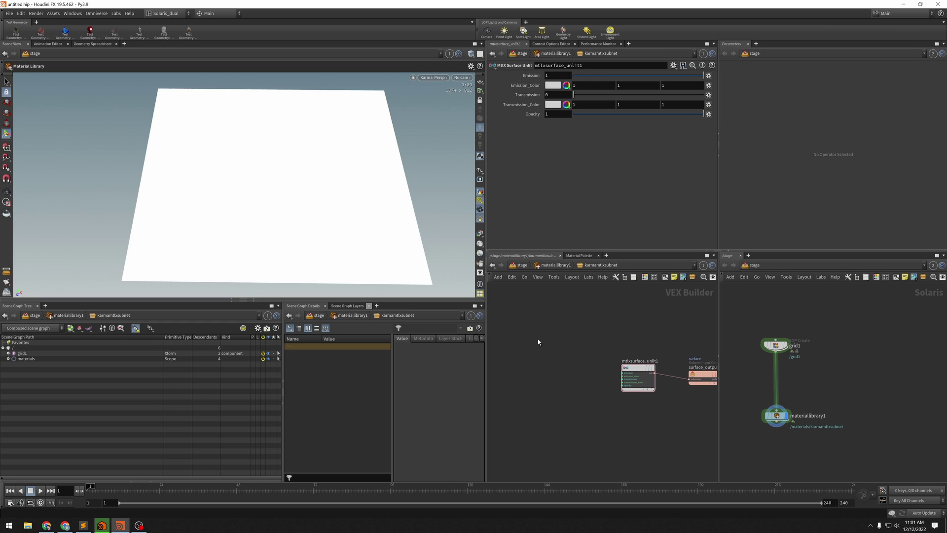
{"action": "key", "text": "Tab"}
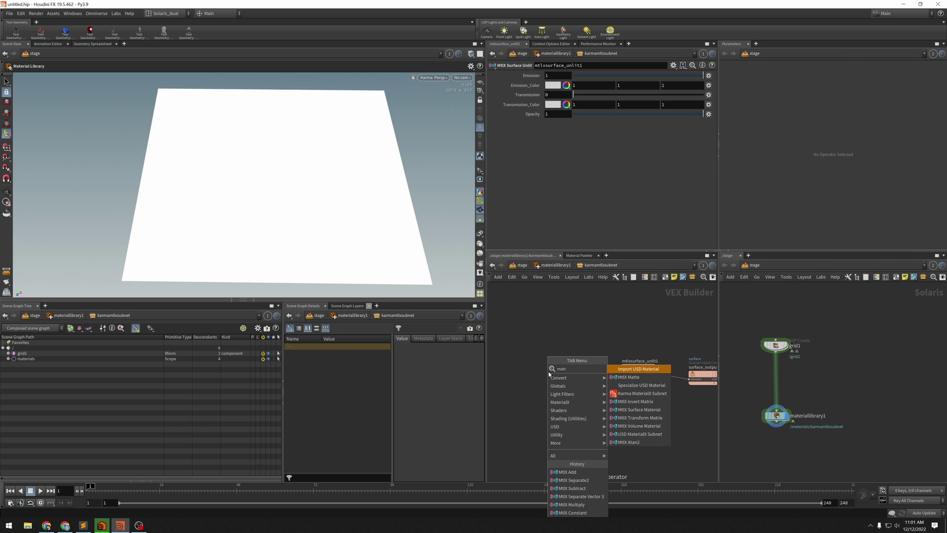
{"action": "type", "text": "ramp"}
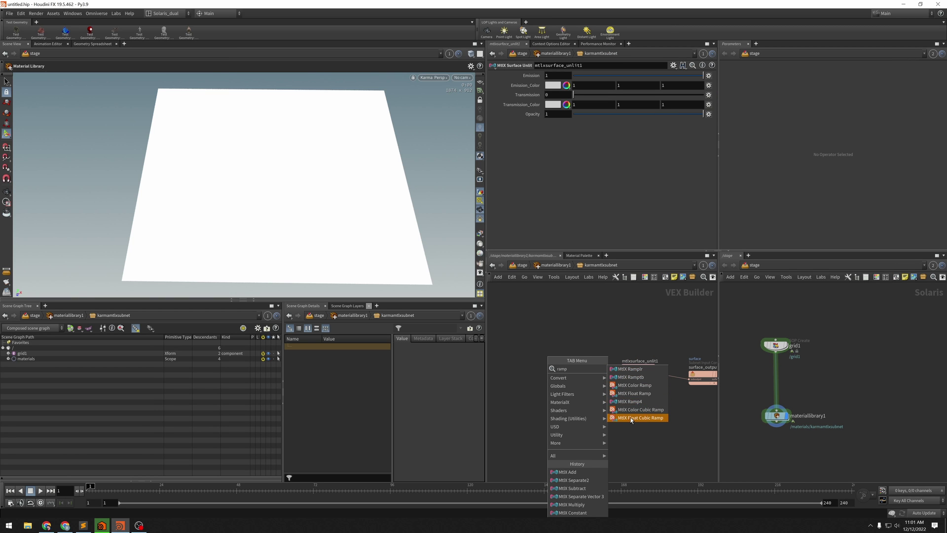
{"action": "left_click", "coordinate": [641, 387]}
{"action": "left_click", "coordinate": [557, 386]}
{"action": "scroll", "coordinate": [556, 386], "scroll_direction": "up", "scroll_amount": 3}
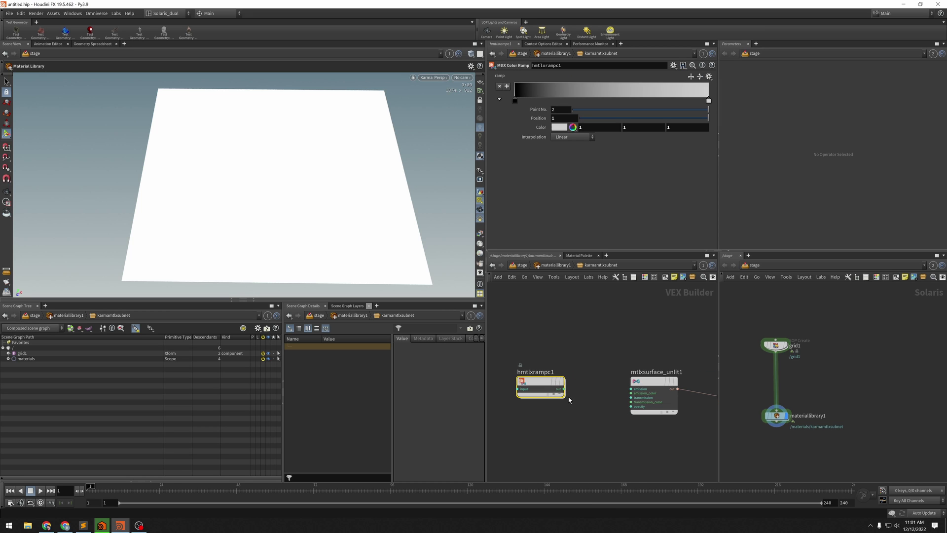
Step: Connect the color ramp's output to the unlit surface's emission color input and place the ramp closer to the shader
{"action": "left_click_drag", "start_coordinate": [563, 389], "coordinate": [631, 393]}
{"action": "middle_click_drag", "start_coordinate": [598, 430], "coordinate": [657, 431]}
{"action": "left_click_drag", "start_coordinate": [610, 387], "coordinate": [635, 395]}
Step: Add a MtlX Texcoord node and connect its output to the color ramp's input
{"action": "middle_click_drag", "start_coordinate": [515, 366], "coordinate": [543, 360]}
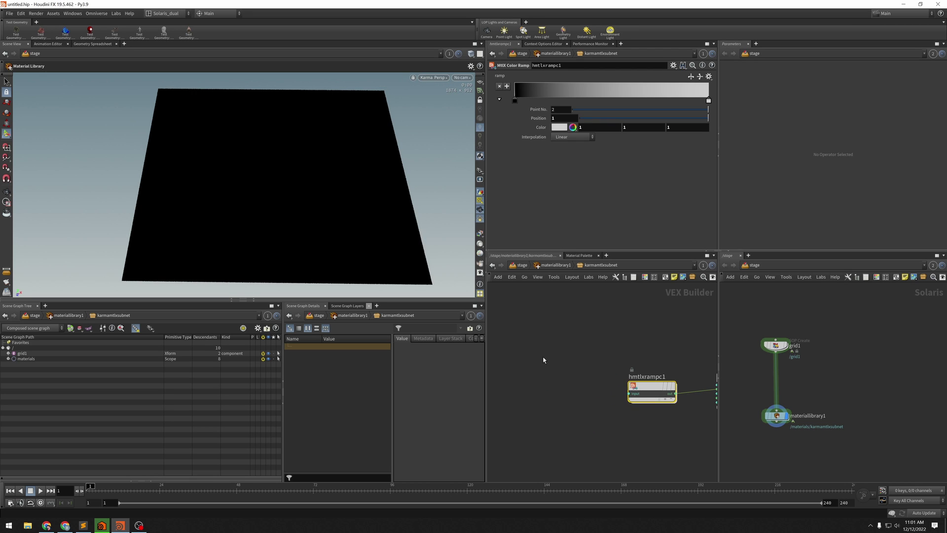
{"action": "scroll", "coordinate": [635, 355], "scroll_direction": "down", "scroll_amount": 1}
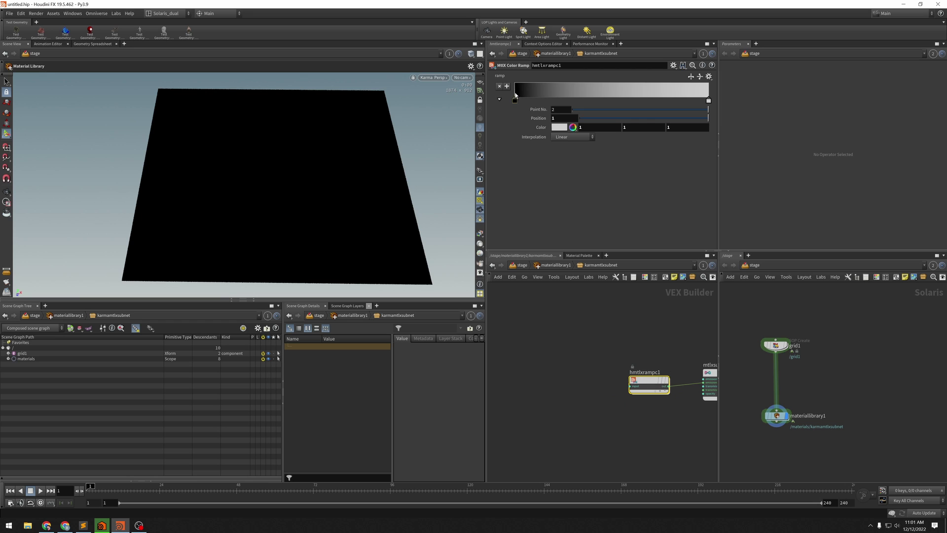
{"action": "left_click", "coordinate": [546, 339]}
{"action": "key", "text": "Tab"}
{"action": "type", "text": "texc"}
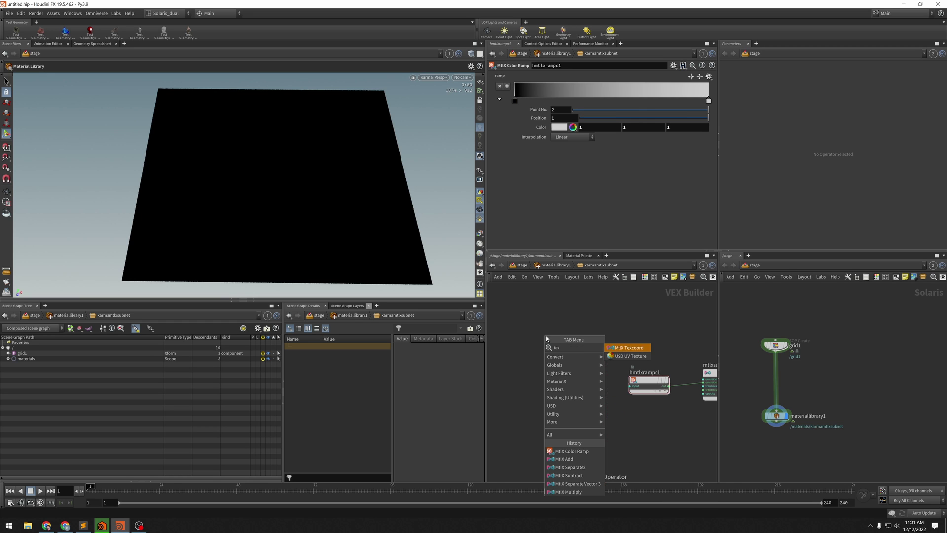
{"action": "key", "text": "Return"}
{"action": "left_click", "coordinate": [546, 338]}
{"action": "left_click", "coordinate": [546, 338]}
{"action": "left_click_drag", "start_coordinate": [564, 341], "coordinate": [631, 387]}
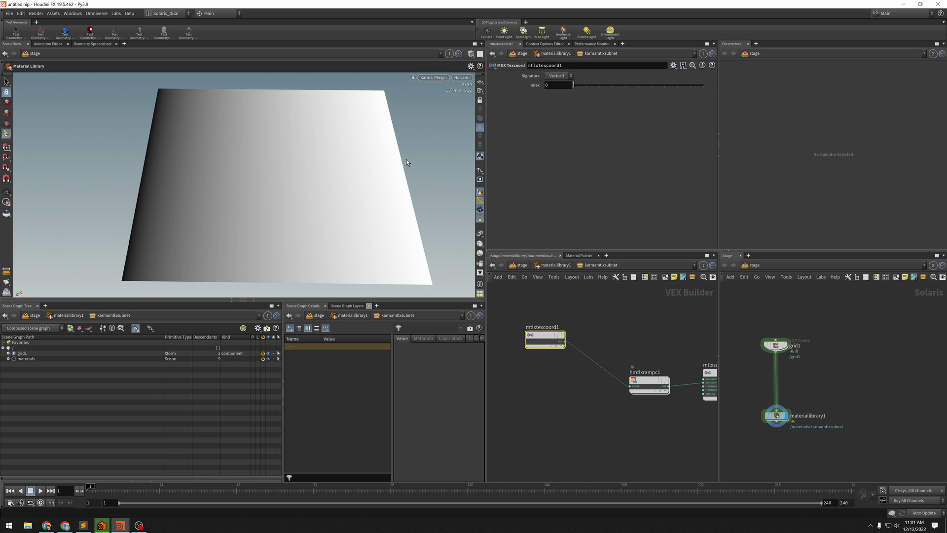
Step: Select the color ramp and move the texcoord node farther from it to make room between the two
{"action": "middle_click_drag", "start_coordinate": [564, 384], "coordinate": [545, 371]}
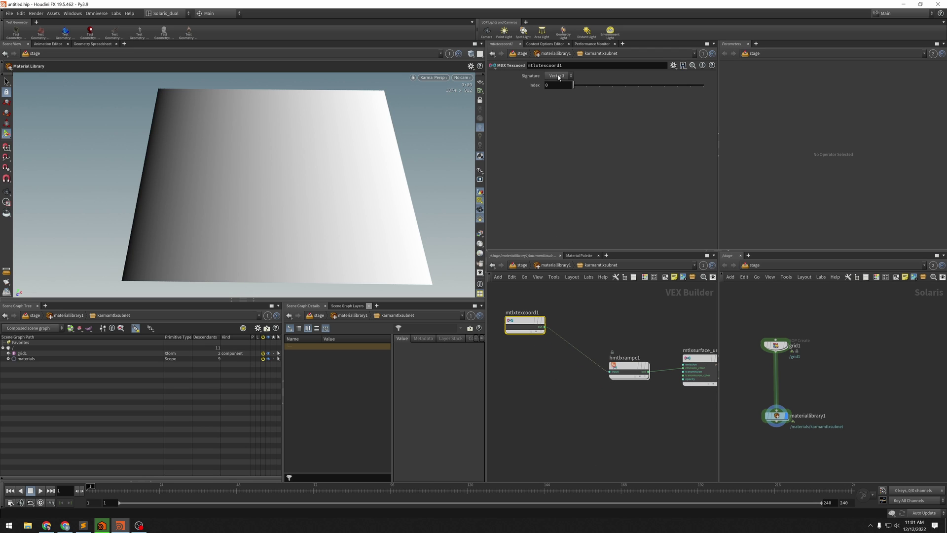
{"action": "left_click", "coordinate": [639, 365]}
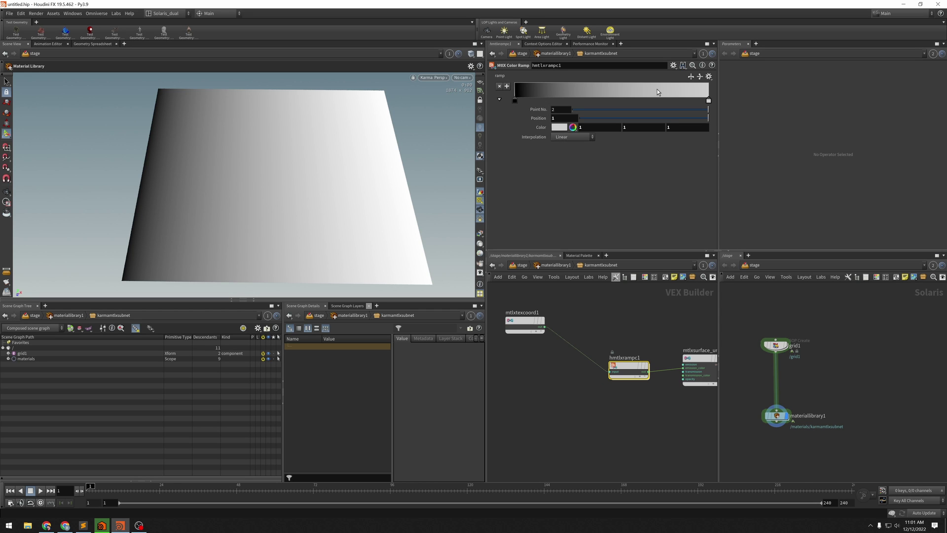
{"action": "middle_click_drag", "start_coordinate": [540, 360], "coordinate": [565, 358]}
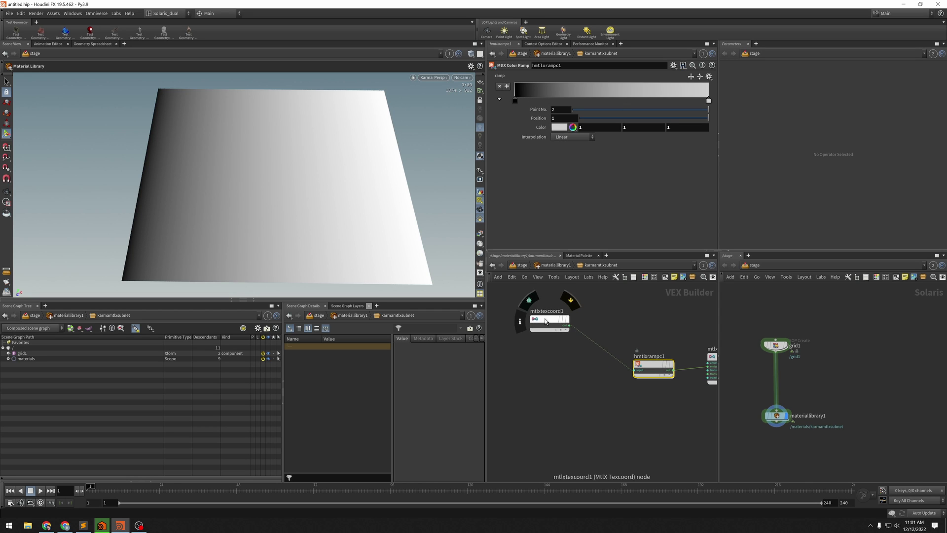
{"action": "left_click_drag", "start_coordinate": [563, 326], "coordinate": [557, 330]}
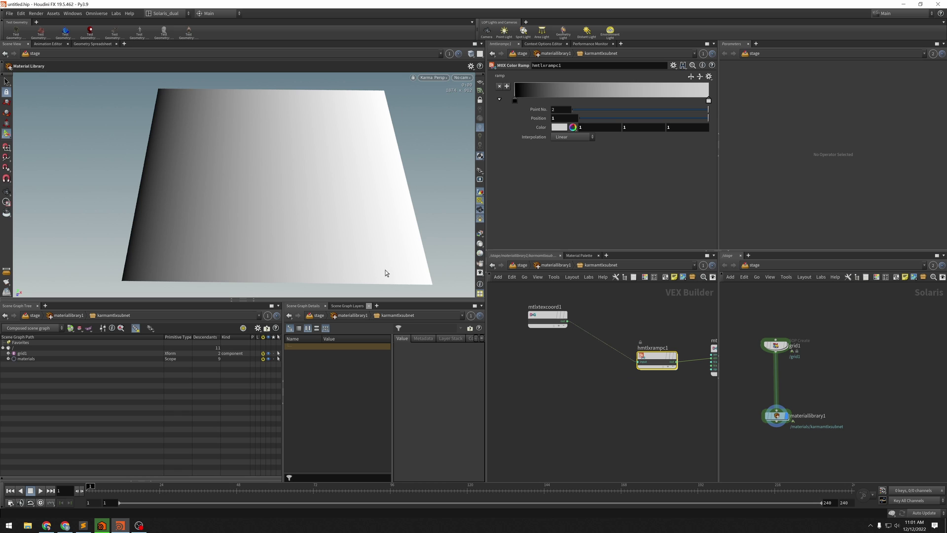
{"action": "middle_click_drag", "start_coordinate": [562, 414], "coordinate": [597, 426]}
{"action": "left_click_drag", "start_coordinate": [586, 326], "coordinate": [544, 314]}
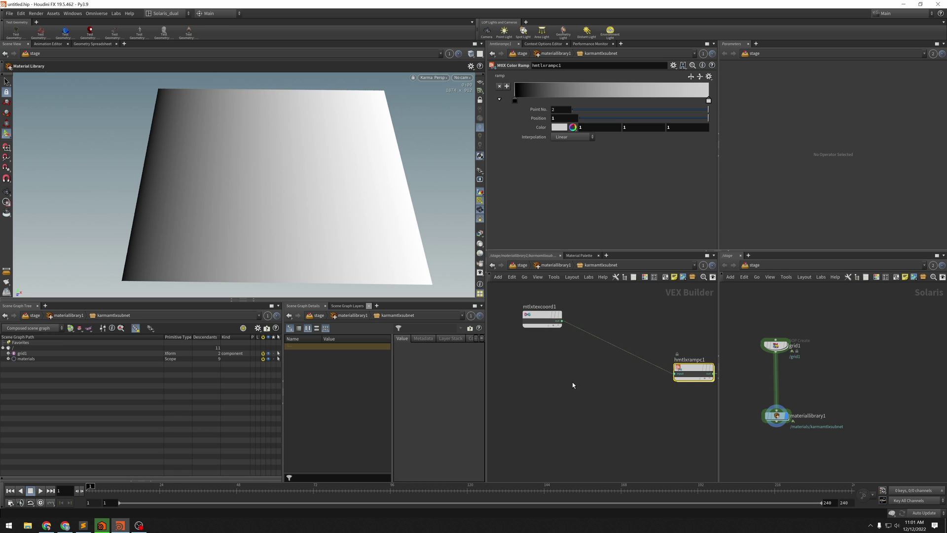
{"action": "middle_click_drag", "start_coordinate": [564, 352], "coordinate": [552, 340]}
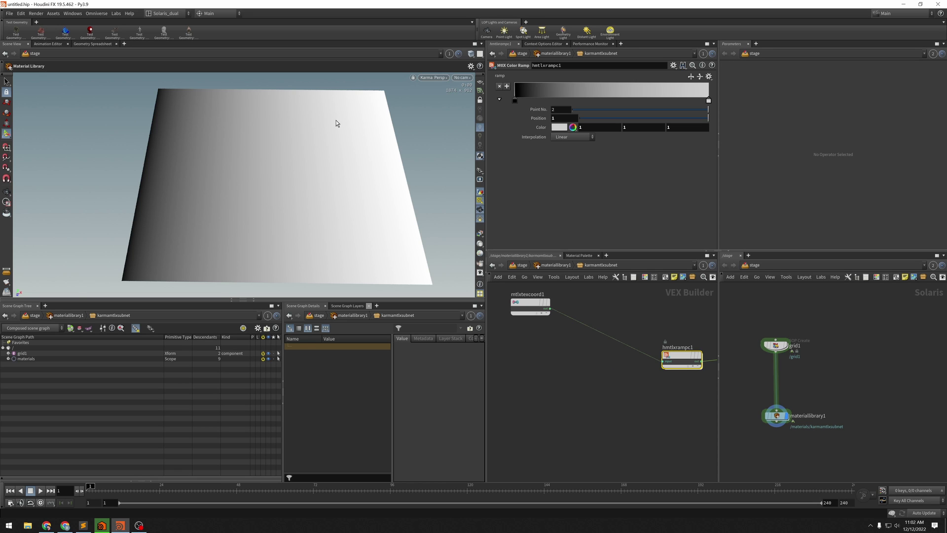
Step: Add a MtlX Sqrt node below the texcoord node and shift the texcoord node slightly farther from the ramp
{"action": "middle_click_drag", "start_coordinate": [579, 390], "coordinate": [607, 380]}
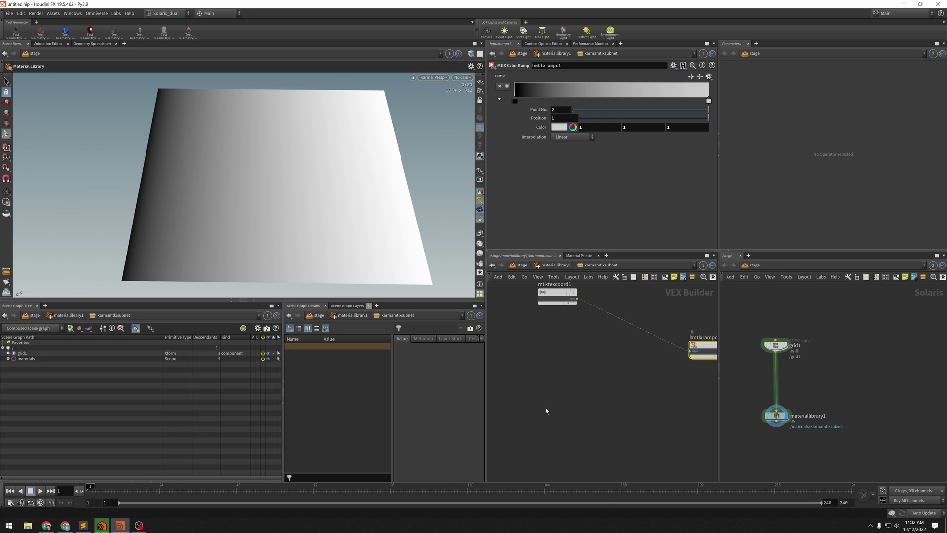
{"action": "key", "text": "Tab"}
{"action": "type", "text": "null"}
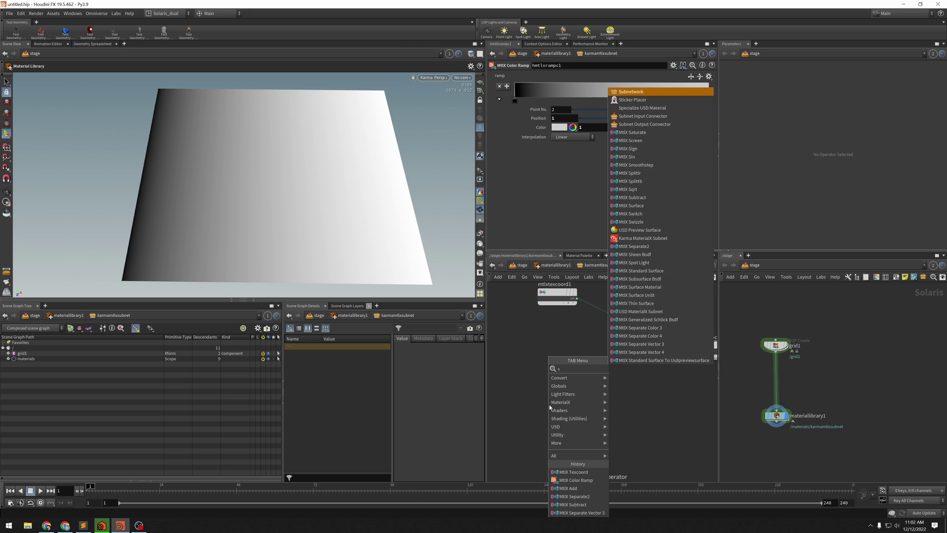
{"action": "key", "text": "Return"}
{"action": "left_click", "coordinate": [548, 404]}
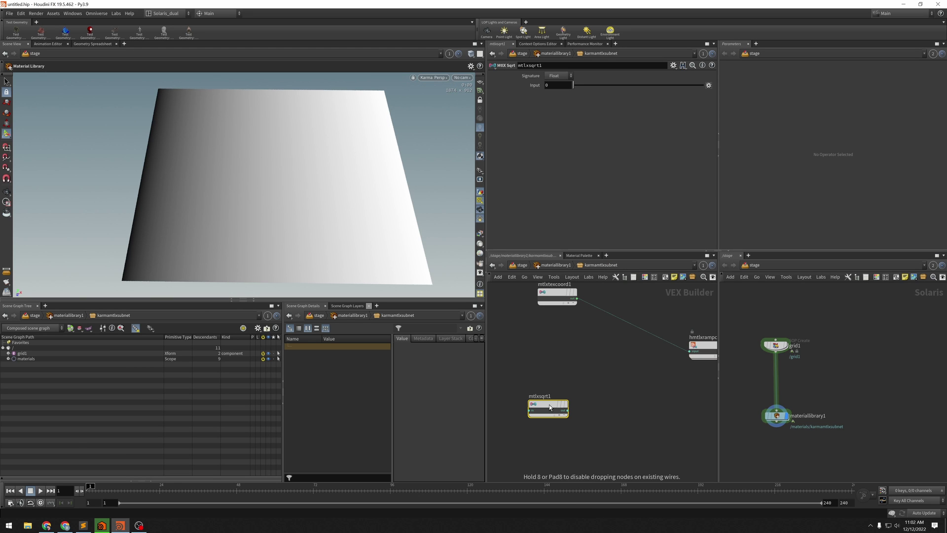
{"action": "key", "text": "Tab"}
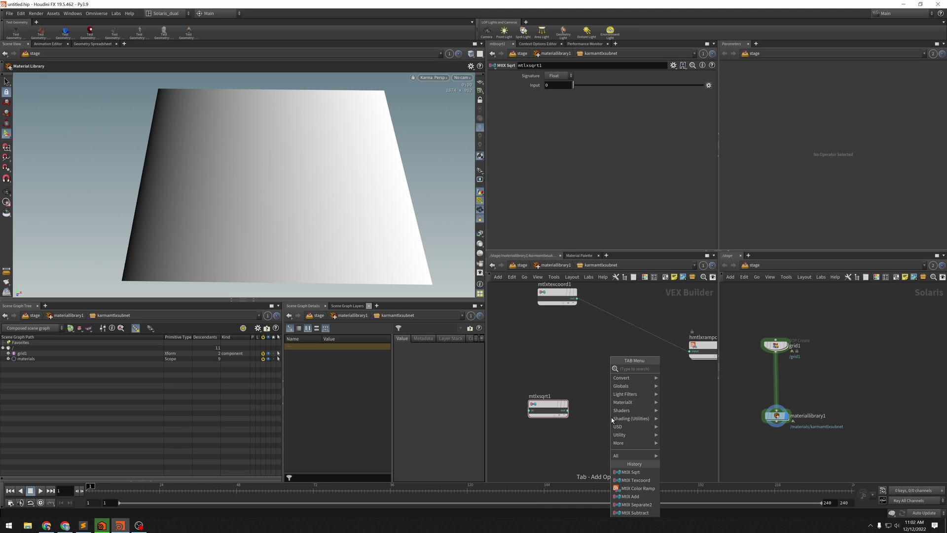
{"action": "left_click", "coordinate": [551, 291]}
{"action": "middle_click_drag", "start_coordinate": [572, 334], "coordinate": [552, 351]}
{"action": "left_click_drag", "start_coordinate": [538, 317], "coordinate": [521, 316]}
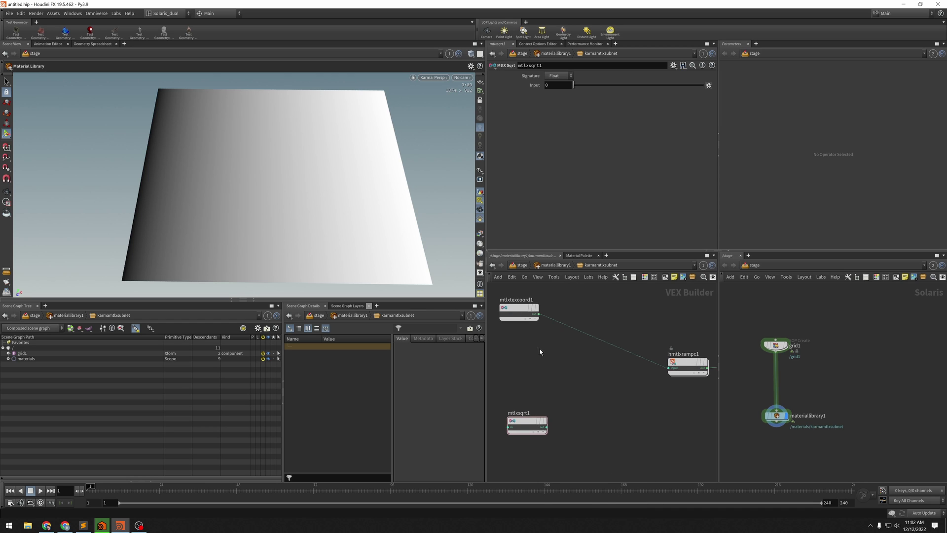
Step: Add a MtlX Separate Color 3 node between the texcoord node and the color ramp
{"action": "key", "text": "Tab"}
{"action": "type", "text": "sep"}
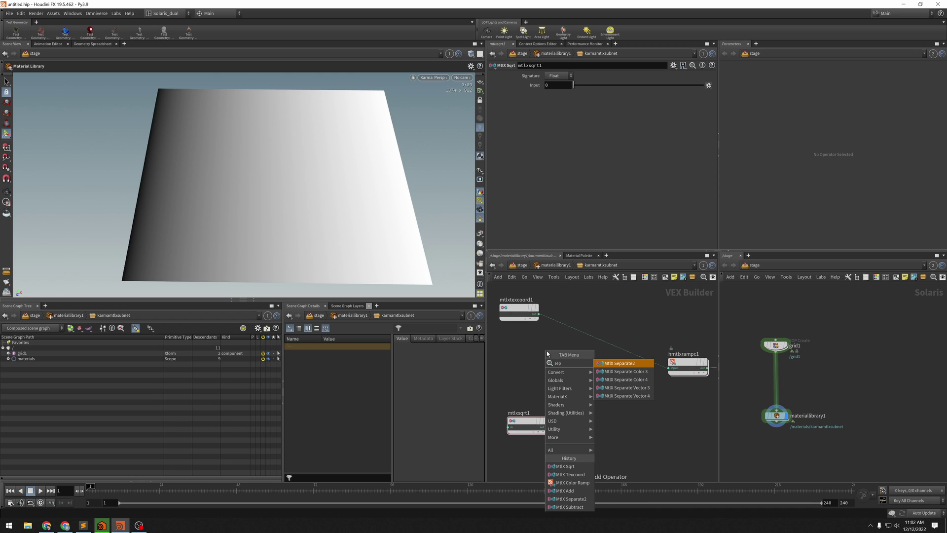
{"action": "key", "text": "Down"}
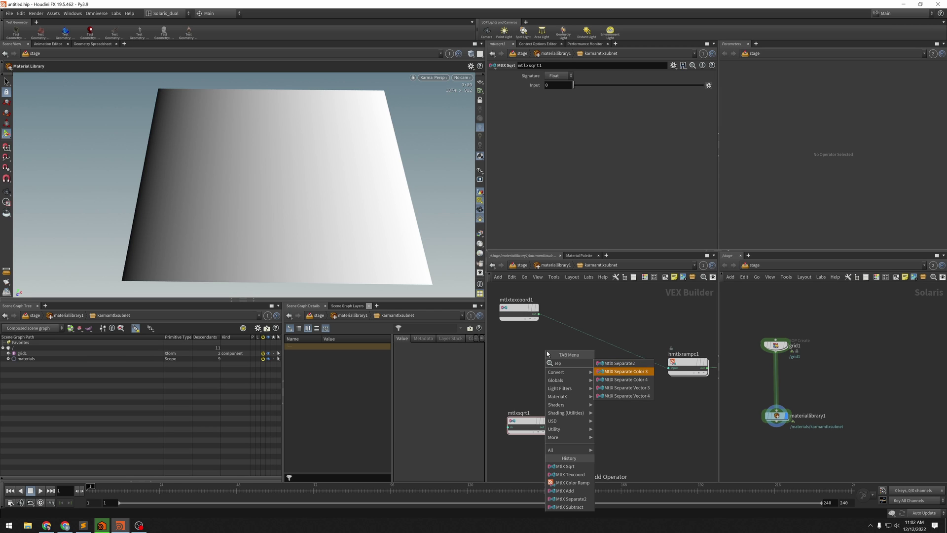
{"action": "key", "text": "Return"}
{"action": "left_click", "coordinate": [546, 351]}
{"action": "left_click_drag", "start_coordinate": [546, 353], "coordinate": [567, 357]}
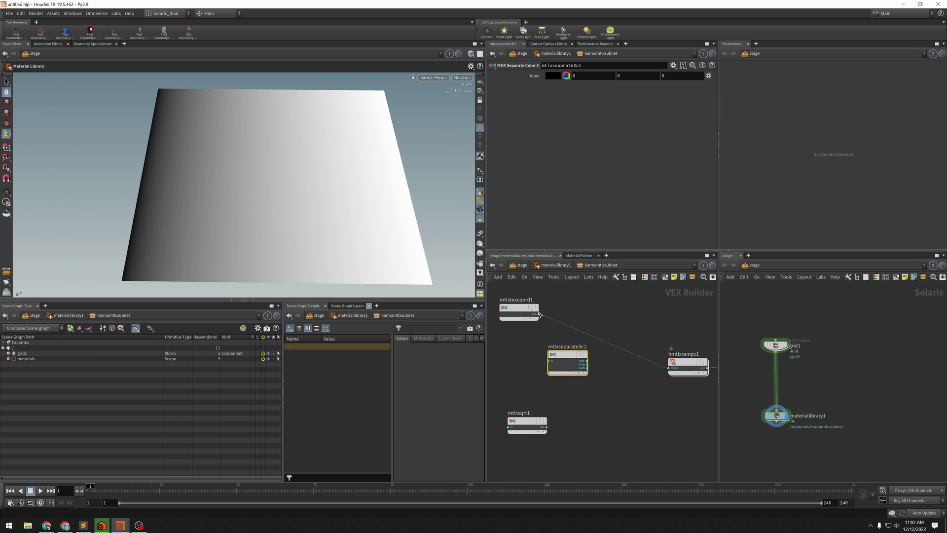
Step: Wire the texcoord output into the Separate Color 3 node and position that node beside the texcoord node
{"action": "left_click_drag", "start_coordinate": [538, 314], "coordinate": [589, 312]}
{"action": "left_click", "coordinate": [548, 355]}
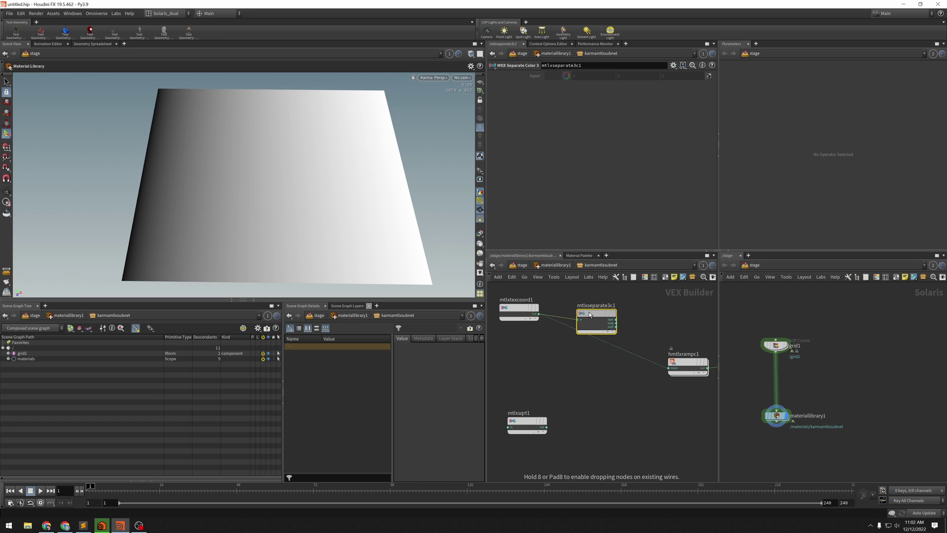
{"action": "middle_click_drag", "start_coordinate": [631, 333], "coordinate": [622, 329]}
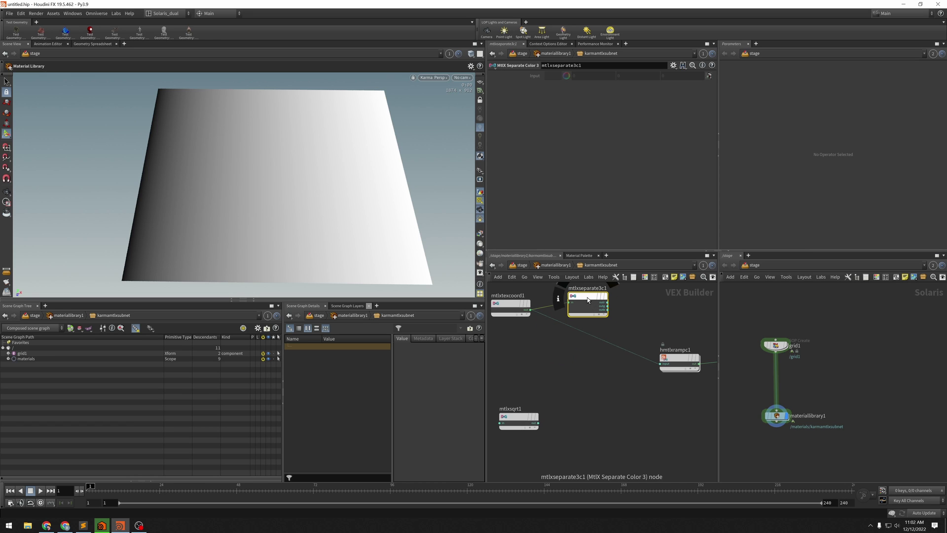
{"action": "left_click_drag", "start_coordinate": [587, 297], "coordinate": [585, 300]}
Step: Add a MtlX Separate Vector 3 node and place it between the Sqrt node and the texcoord node
{"action": "left_click", "coordinate": [575, 362]}
{"action": "key", "text": "Tab"}
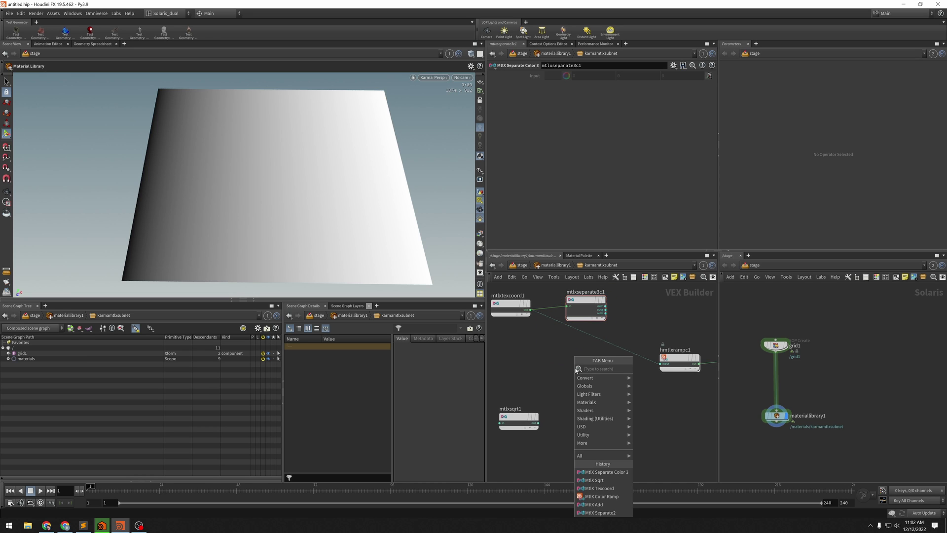
{"action": "mouse_move", "coordinate": [582, 379]}
{"action": "type", "text": "se"}
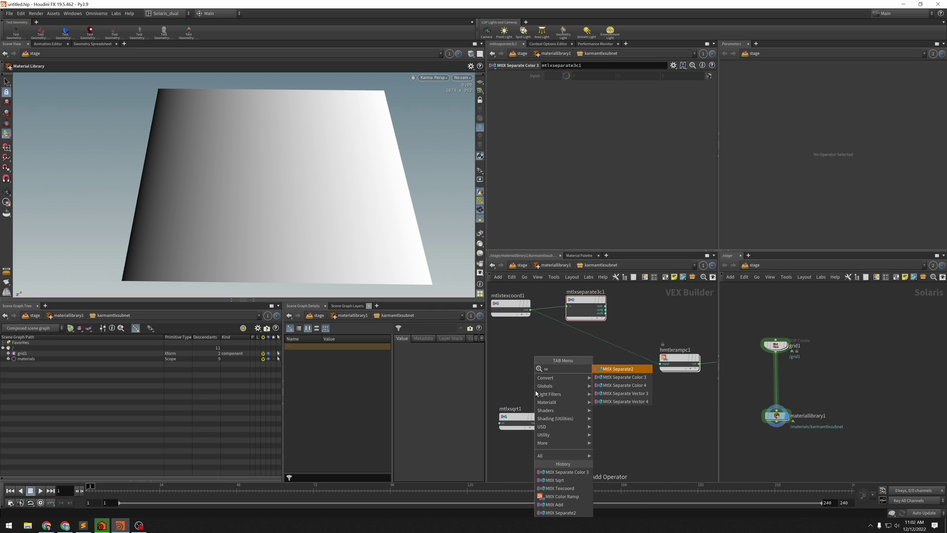
{"action": "key", "text": "Down"}
{"action": "key", "text": "Down"}
{"action": "key", "text": "Down"}
{"action": "key", "text": "Return"}
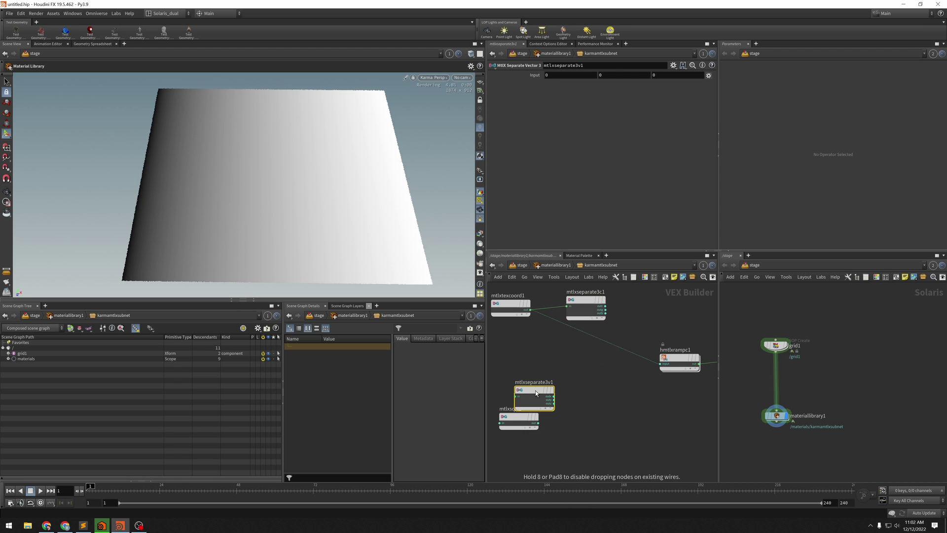
{"action": "left_click", "coordinate": [539, 394]}
{"action": "left_click_drag", "start_coordinate": [537, 390], "coordinate": [574, 373]}
Step: Delete the Separate Color 3 node and wire the texcoord through the Separate Vector 3 node's Y output into the color ramp
{"action": "left_click", "coordinate": [587, 302]}
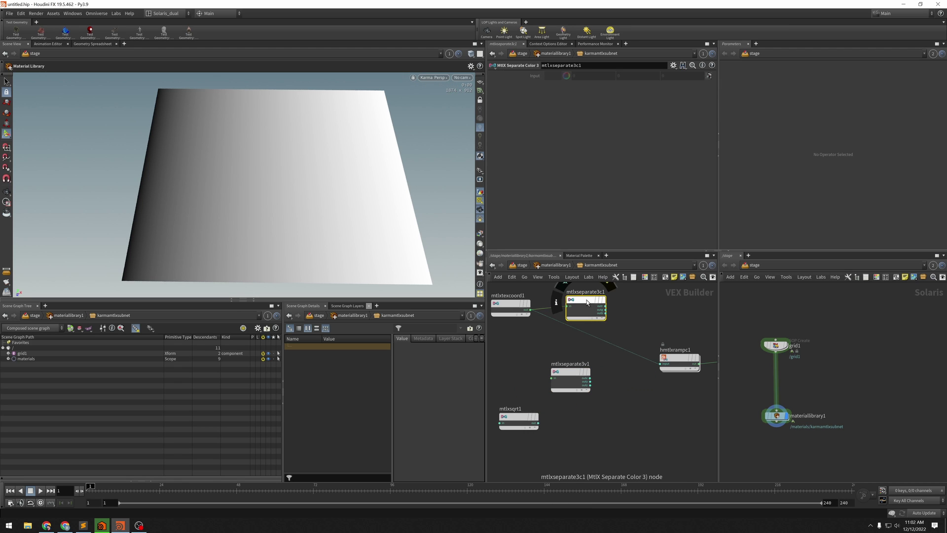
{"action": "key", "text": "Delete"}
{"action": "left_click_drag", "start_coordinate": [530, 309], "coordinate": [666, 368]}
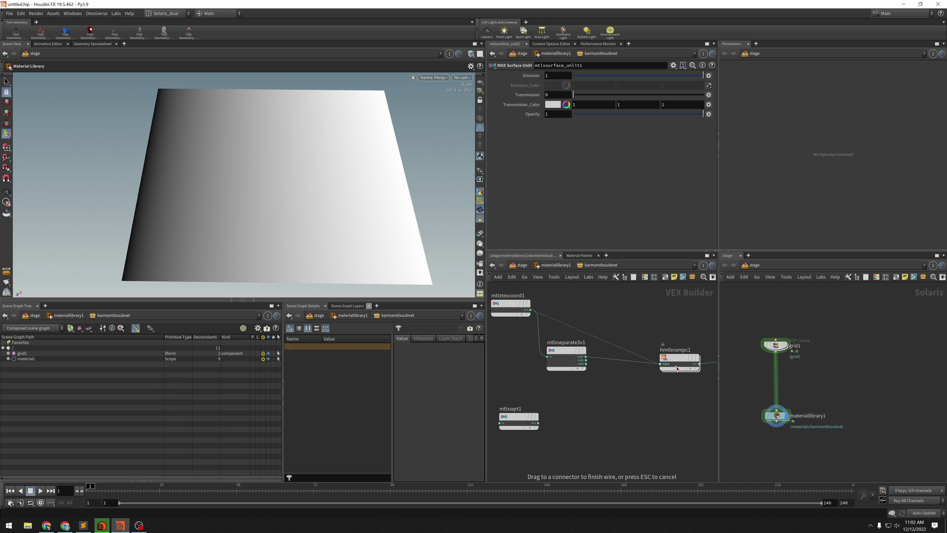
{"action": "left_click_drag", "start_coordinate": [567, 364], "coordinate": [656, 364]}
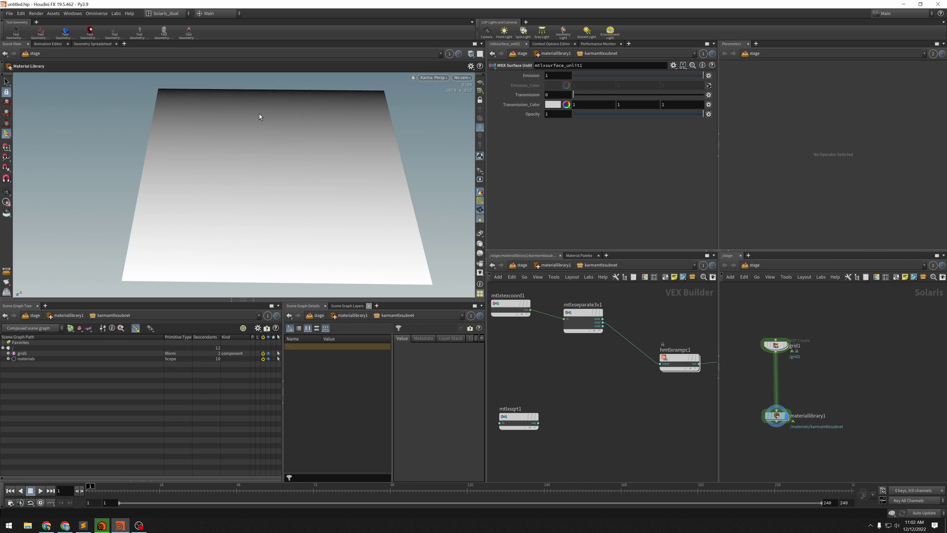
Step: Move the Separate Vector 3 node level with the texcoord node and select it
{"action": "left_click_drag", "start_coordinate": [581, 315], "coordinate": [571, 303]}
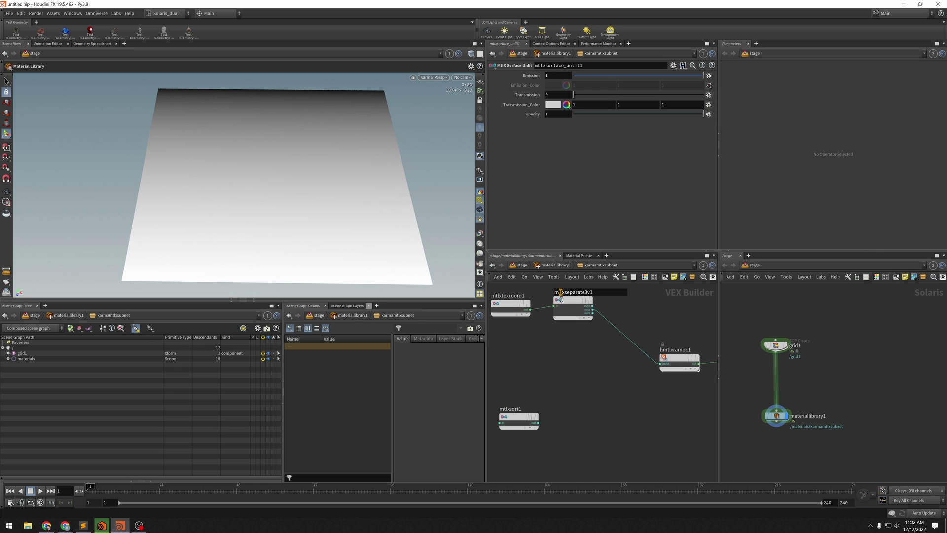
{"action": "left_click", "coordinate": [569, 303]}
{"action": "middle_click_drag", "start_coordinate": [573, 335], "coordinate": [601, 336]}
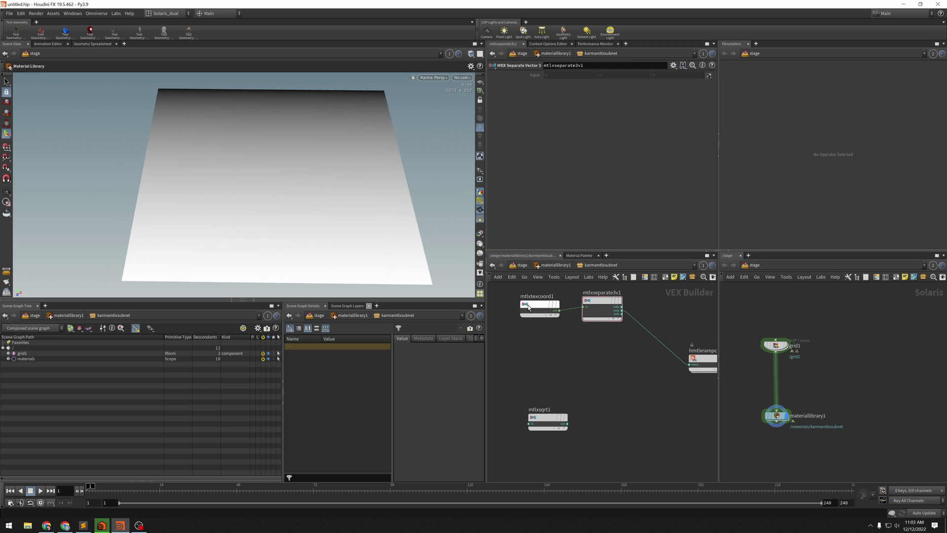
Step: Space out the texcoord and Separate Vector 3 nodes and add a MtlX Constant node below them
{"action": "left_click_drag", "start_coordinate": [536, 306], "coordinate": [510, 306]}
{"action": "left_click_drag", "start_coordinate": [598, 302], "coordinate": [594, 302]}
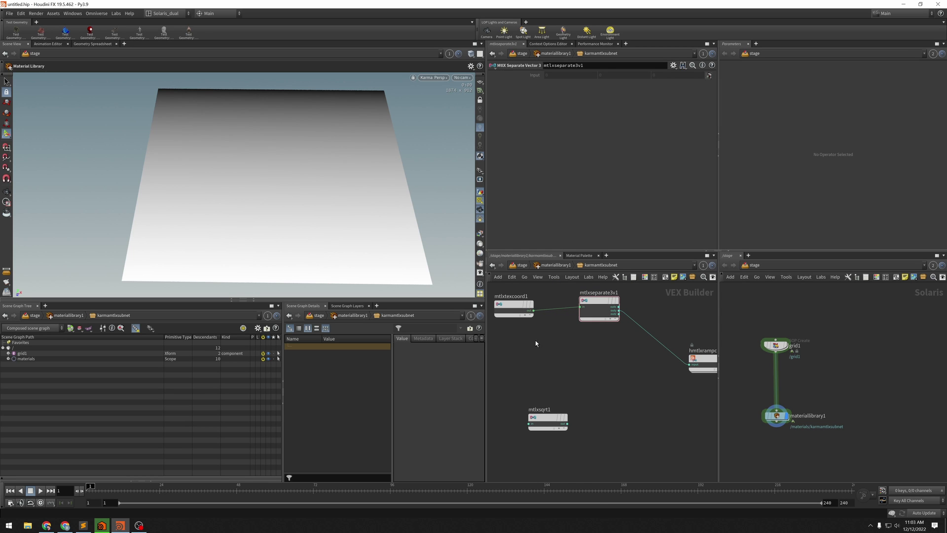
{"action": "key", "text": "Tab"}
{"action": "type", "text": "pow"}
{"action": "key", "text": "Return"}
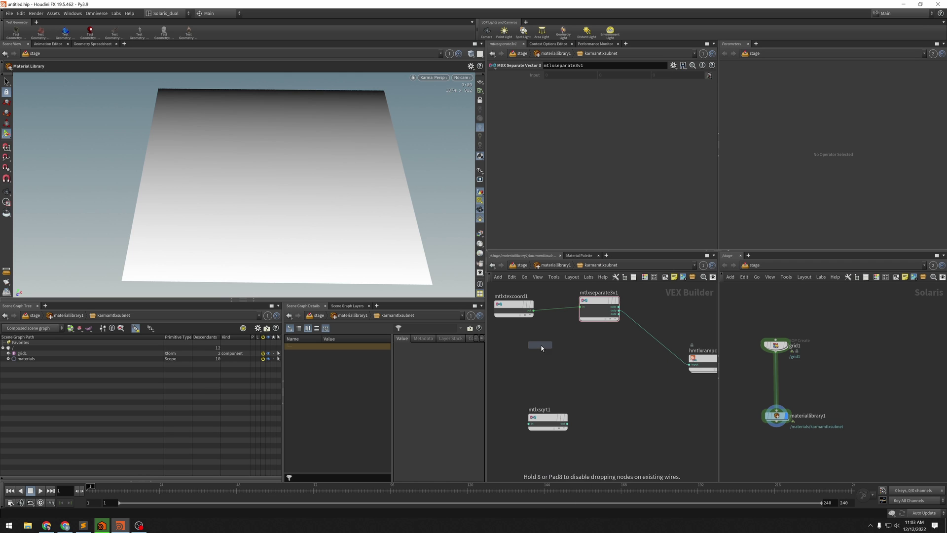
{"action": "left_click", "coordinate": [540, 346]}
Step: Set the Constant node's signature to Vector 2 with values 0.5 and 0.5, and place it beneath the texcoord node
{"action": "left_click", "coordinate": [554, 76]}
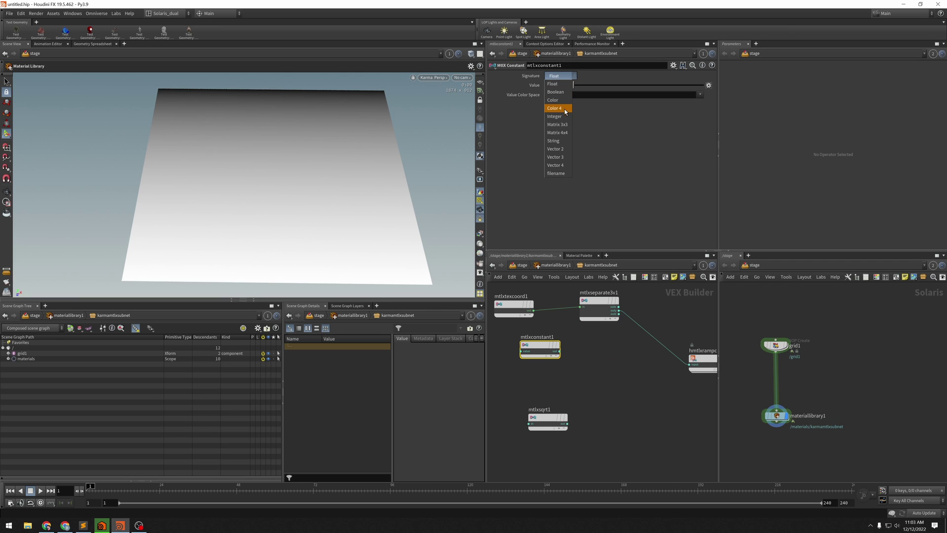
{"action": "left_click", "coordinate": [559, 149]}
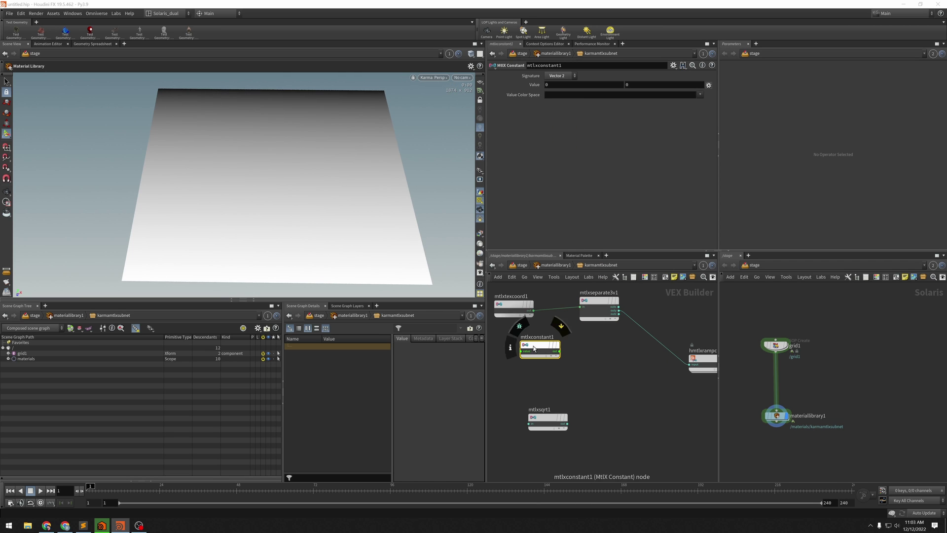
{"action": "left_click_drag", "start_coordinate": [535, 347], "coordinate": [534, 360]}
{"action": "left_click", "coordinate": [570, 86]}
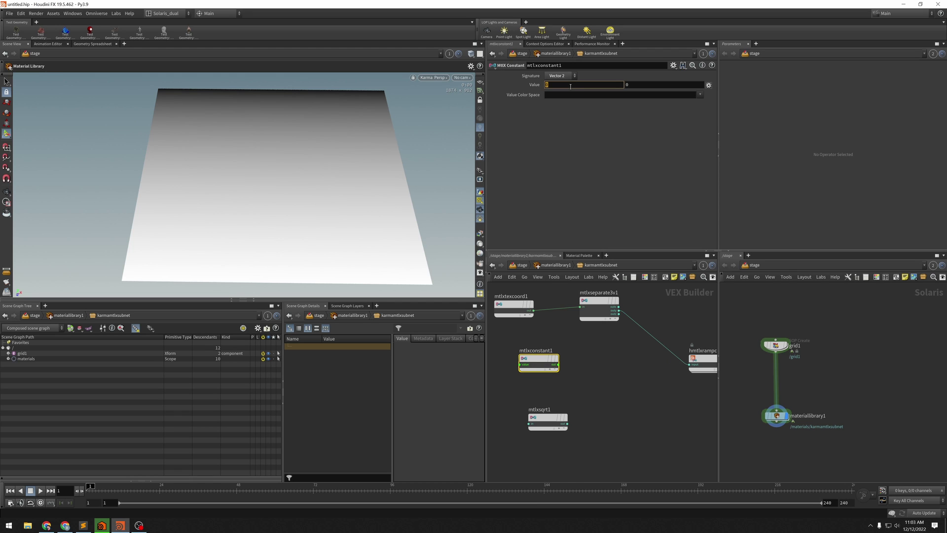
{"action": "type", "text": "0.5"}
{"action": "key", "text": "Tab"}
{"action": "type", "text": "0.5"}
{"action": "key", "text": "Return"}
{"action": "left_click_drag", "start_coordinate": [551, 369], "coordinate": [533, 359]}
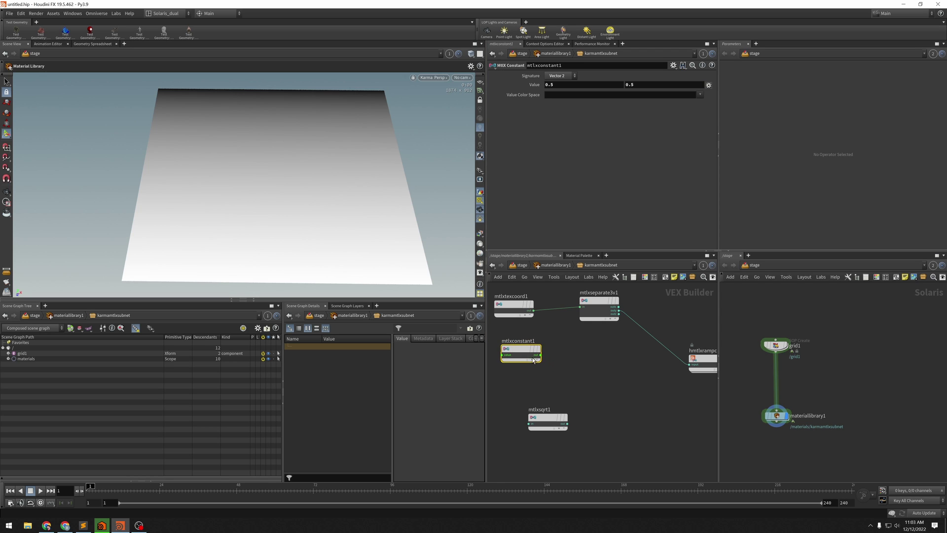
{"action": "middle_click_drag", "start_coordinate": [575, 372], "coordinate": [588, 354]}
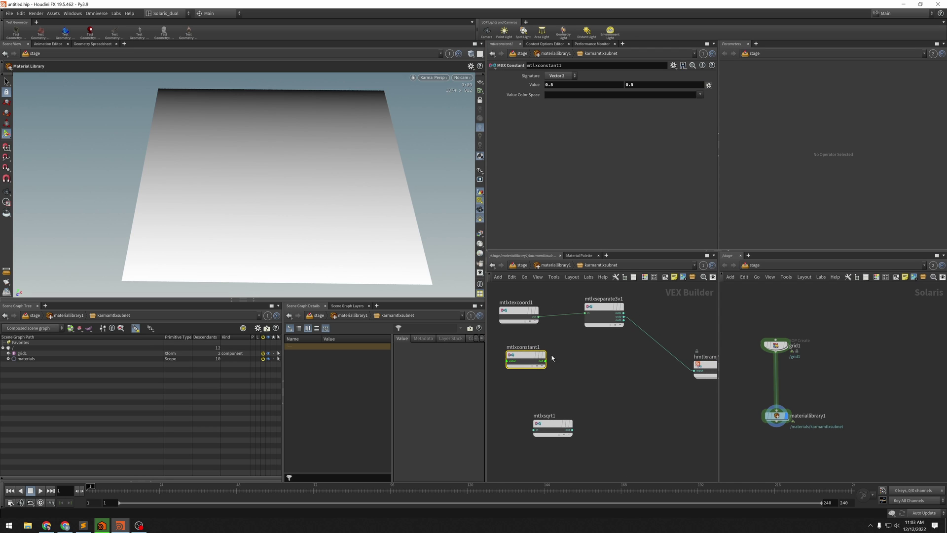
{"action": "mouse_move", "coordinate": [519, 362]}
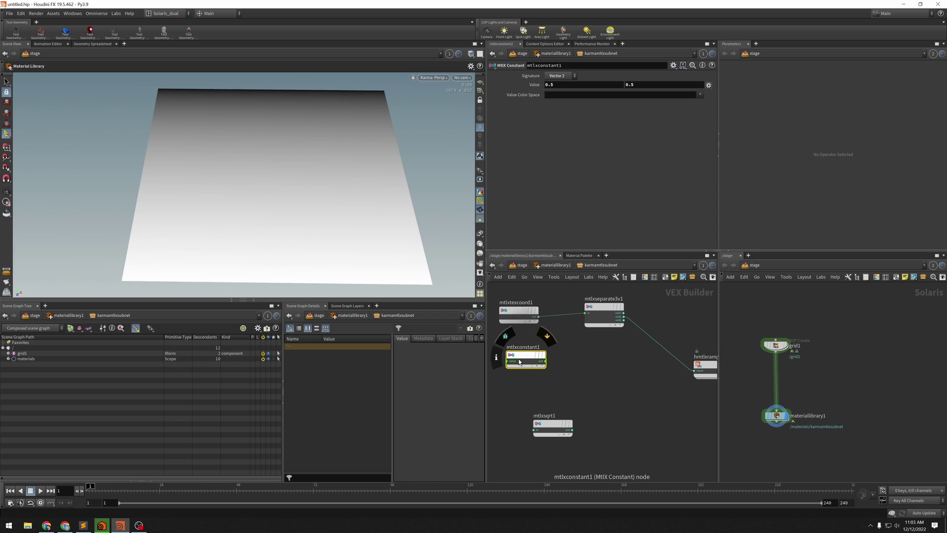
{"action": "left_click_drag", "start_coordinate": [519, 361], "coordinate": [512, 353]}
Step: Add a MtlX Subtract node between the Constant node and the color ramp
{"action": "key", "text": "Tab"}
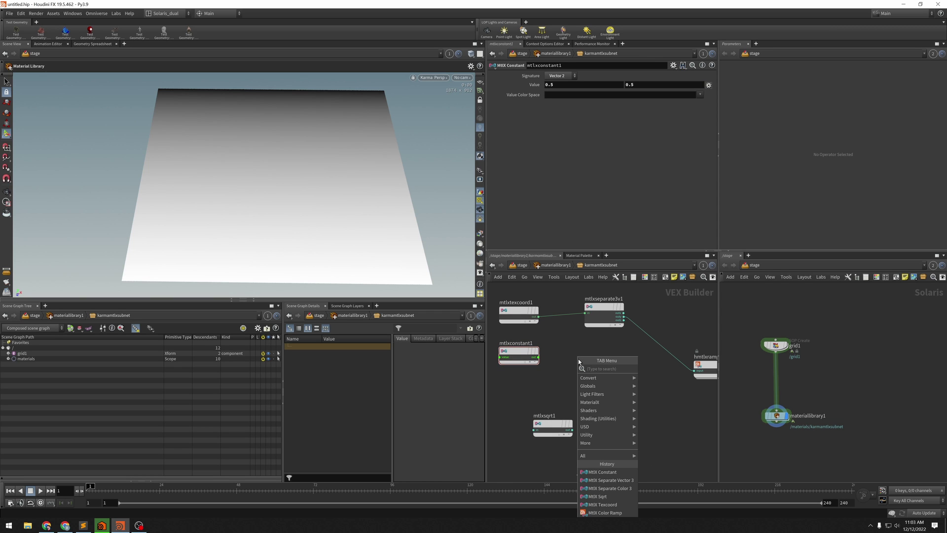
{"action": "type", "text": "sub"}
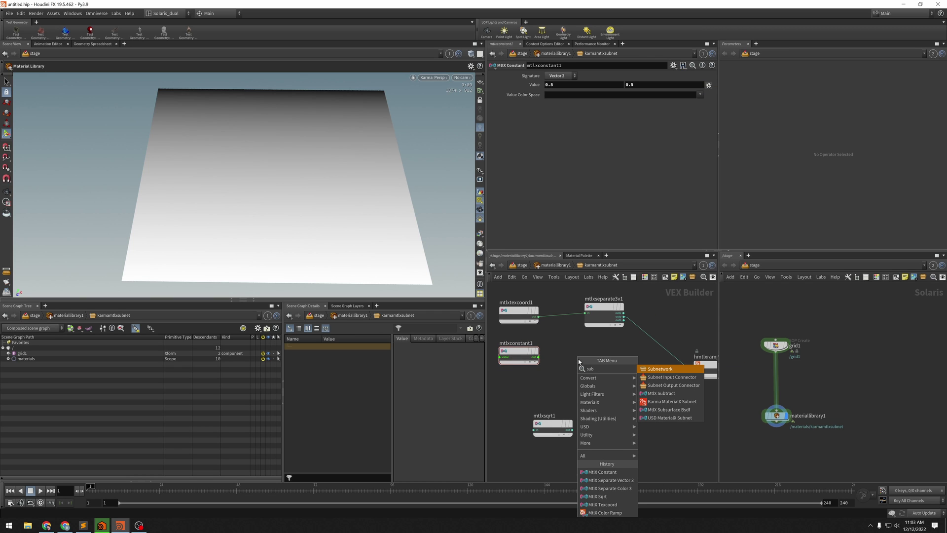
{"action": "key", "text": "Down"}
{"action": "key", "text": "Down"}
{"action": "key", "text": "Down"}
{"action": "key", "text": "Down"}
{"action": "key", "text": "Down"}
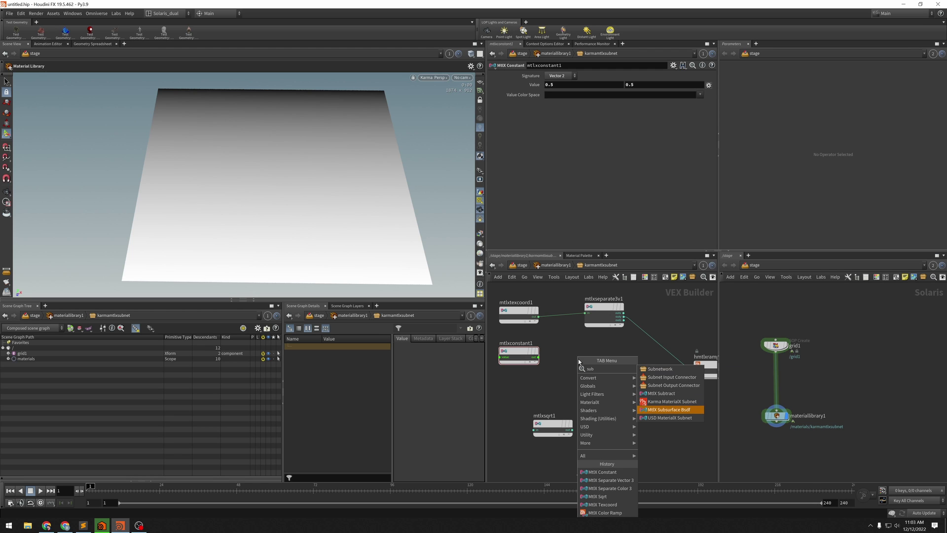
{"action": "key", "text": "Up"}
{"action": "key", "text": "Up"}
{"action": "key", "text": "Return"}
{"action": "left_click", "coordinate": [577, 359]}
{"action": "left_click_drag", "start_coordinate": [576, 358], "coordinate": [622, 366]}
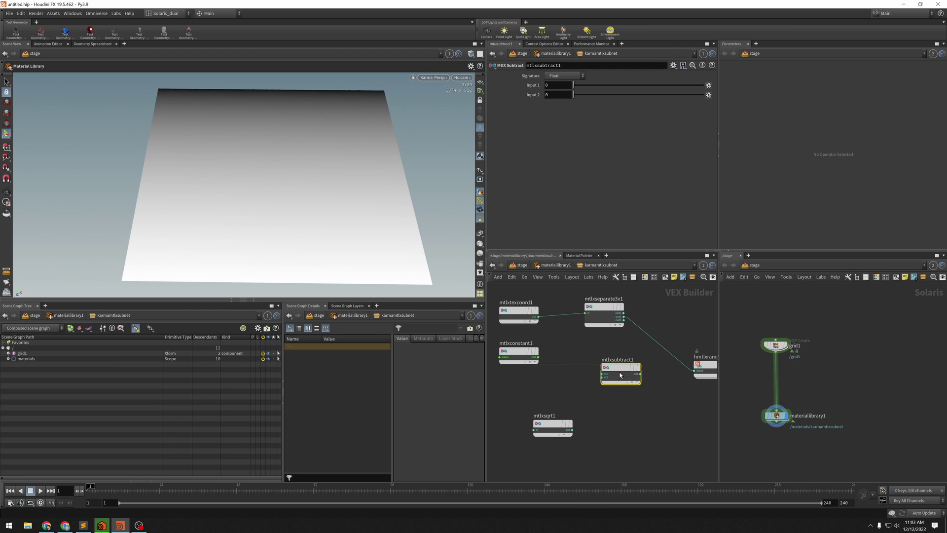
Step: Wire the Separate Vector 3 X output and the Constant output into the Subtract node's first and second inputs
{"action": "left_click_drag", "start_coordinate": [596, 307], "coordinate": [605, 374]}
{"action": "left_click_drag", "start_coordinate": [539, 359], "coordinate": [605, 377]}
{"action": "middle_click_drag", "start_coordinate": [617, 373], "coordinate": [610, 373]}
{"action": "mouse_move", "coordinate": [608, 371]}
{"action": "left_mouse_down"}
{"action": "mouse_move", "coordinate": [593, 359]}
{"action": "mouse_move", "coordinate": [612, 365]}
{"action": "left_mouse_up"}
{"action": "middle_click_drag", "start_coordinate": [550, 385], "coordinate": [566, 386]}
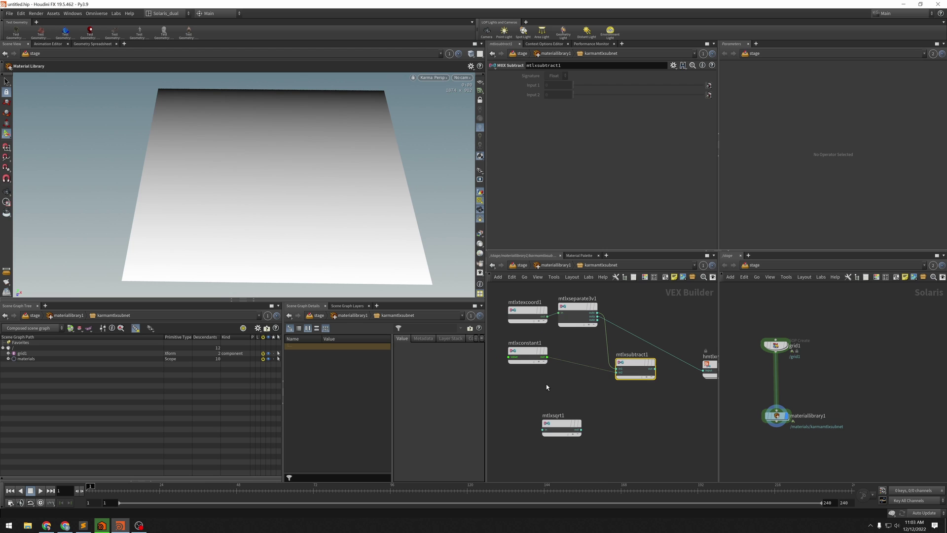
Step: Add a MtlX Separate2 node and route the Constant through its first output into the Subtract node's second input
{"action": "key", "text": "Tab"}
{"action": "key", "text": "Escape"}
{"action": "key", "text": "Tab"}
{"action": "type", "text": "sep"}
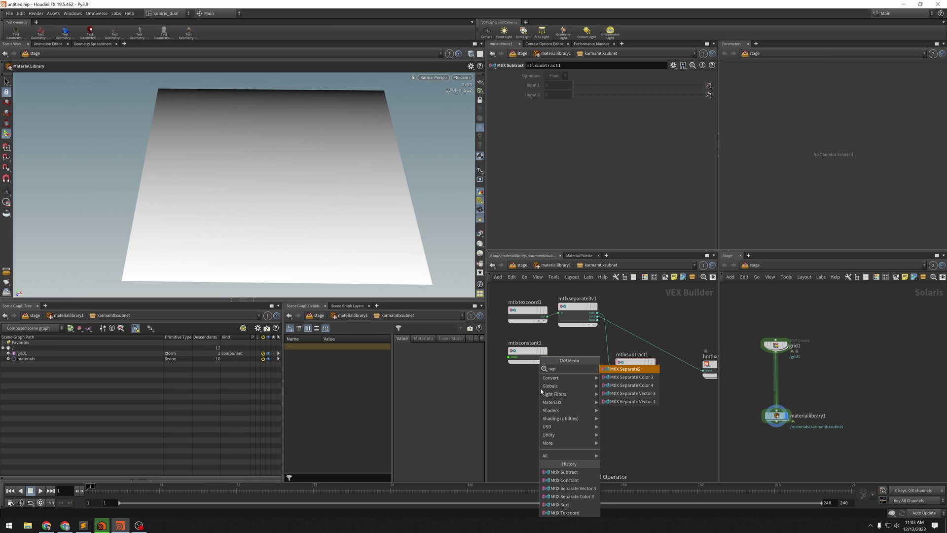
{"action": "key", "text": "Return"}
{"action": "left_click", "coordinate": [554, 388]}
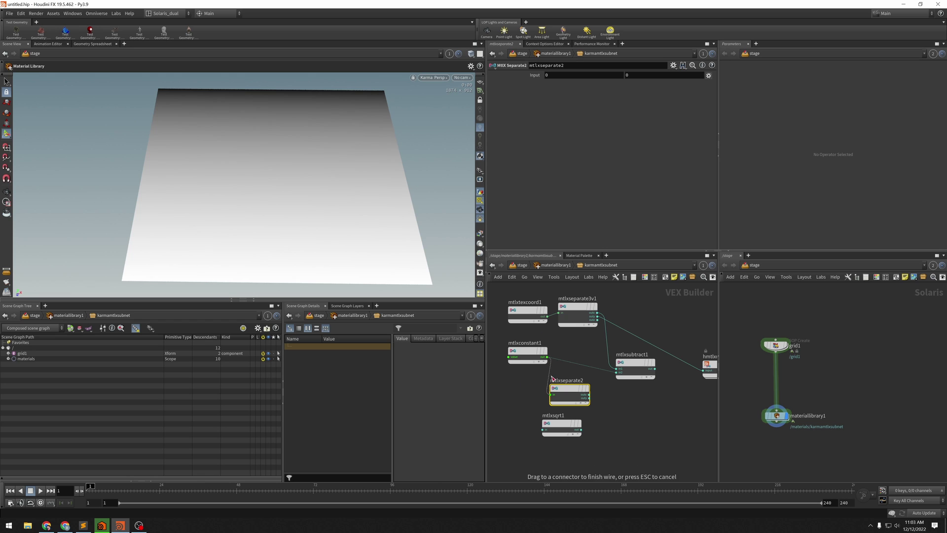
{"action": "left_click", "coordinate": [551, 395]}
{"action": "left_click", "coordinate": [589, 395]}
{"action": "left_click", "coordinate": [616, 372]}
Step: Line up the Constant, Separate2 and Subtract nodes, with the texcoord and Separate Vector 3 nodes shifted above them
{"action": "left_click_drag", "start_coordinate": [527, 359], "coordinate": [497, 366]}
{"action": "left_click_drag", "start_coordinate": [561, 389], "coordinate": [557, 364]}
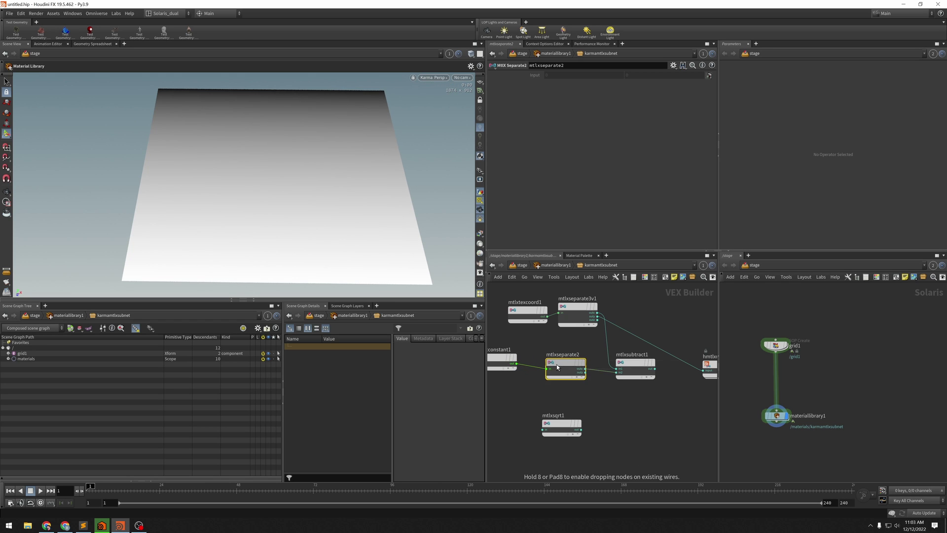
{"action": "left_click_drag", "start_coordinate": [528, 311], "coordinate": [501, 308]}
{"action": "left_click_drag", "start_coordinate": [577, 310], "coordinate": [556, 313]}
{"action": "mouse_move", "coordinate": [558, 365]}
{"action": "left_mouse_down"}
{"action": "mouse_move", "coordinate": [565, 361]}
{"action": "mouse_move", "coordinate": [550, 361]}
{"action": "left_mouse_up"}
{"action": "left_click_drag", "start_coordinate": [639, 365], "coordinate": [617, 365]}
Step: Add a MtlX Multiply node beside the Subtract node and wire the Subtract output into both of its inputs
{"action": "key", "text": "Tab"}
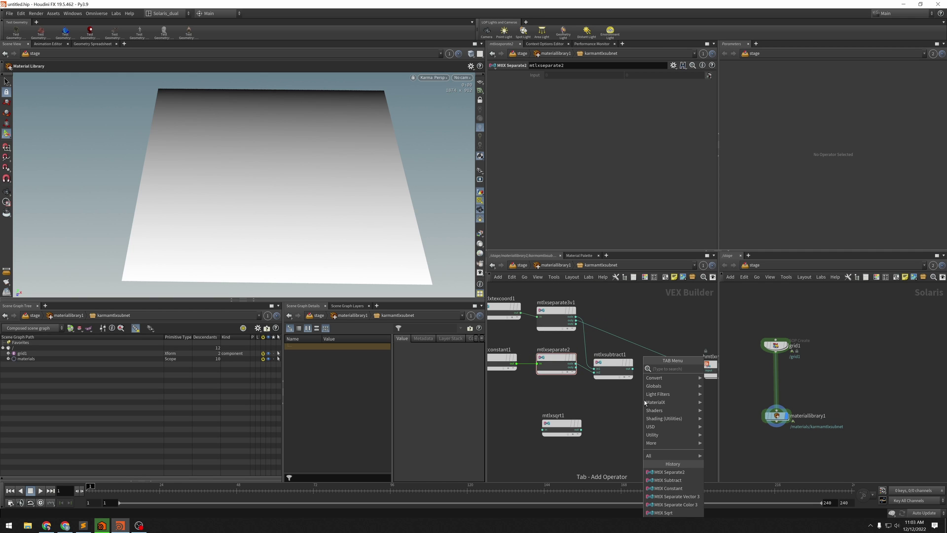
{"action": "type", "text": "mult"}
{"action": "key", "text": "Return"}
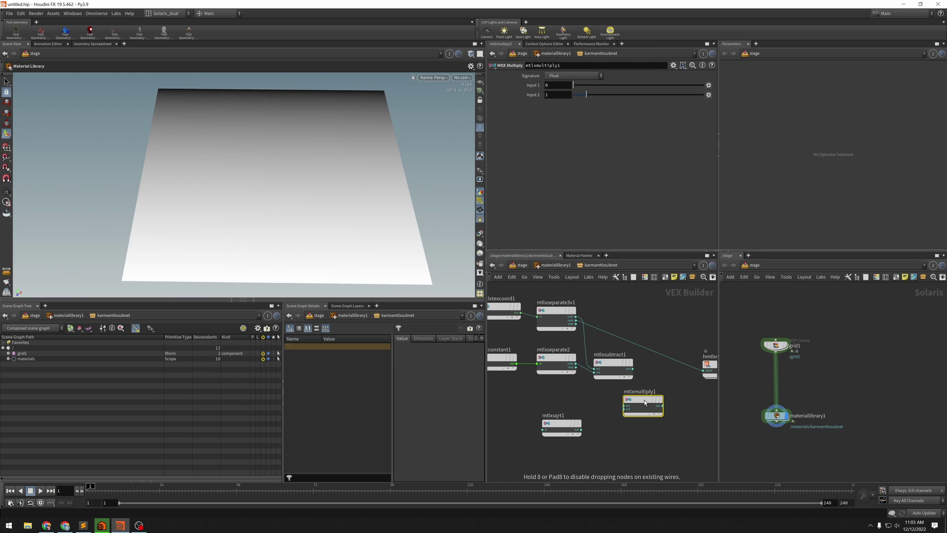
{"action": "left_click", "coordinate": [646, 401]}
{"action": "left_click_drag", "start_coordinate": [633, 368], "coordinate": [660, 396]}
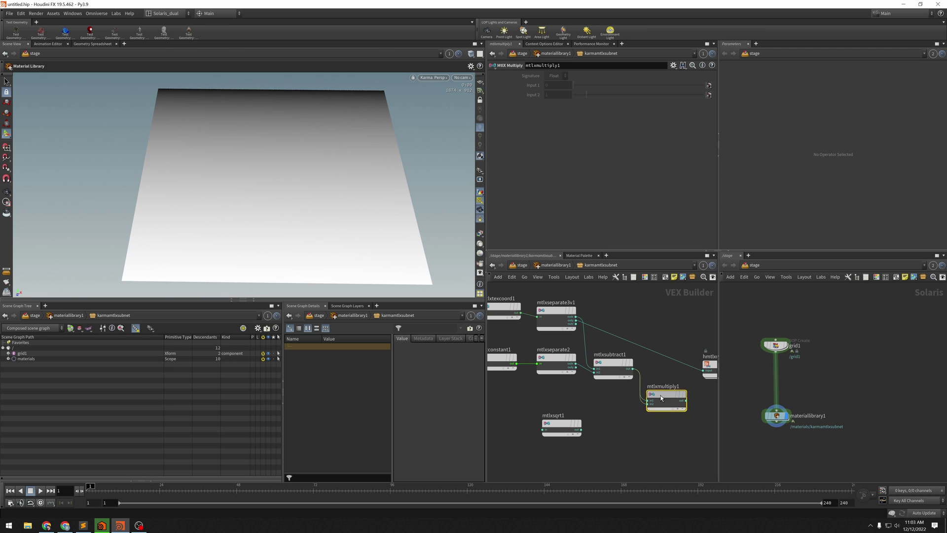
{"action": "left_click_drag", "start_coordinate": [622, 366], "coordinate": [616, 367]}
{"action": "left_click_drag", "start_coordinate": [665, 395], "coordinate": [657, 377]}
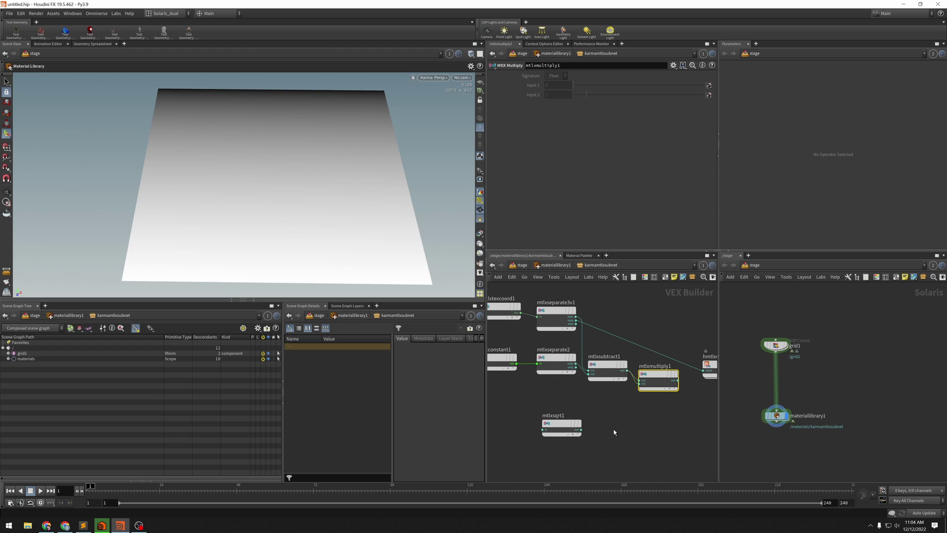
Step: Duplicate the Separate2, Subtract and Multiply nodes as a second Y branch, aligned below the originals and above the Sqrt node
{"action": "middle_click_drag", "start_coordinate": [616, 428], "coordinate": [641, 420]}
{"action": "left_click_drag", "start_coordinate": [584, 415], "coordinate": [567, 442]}
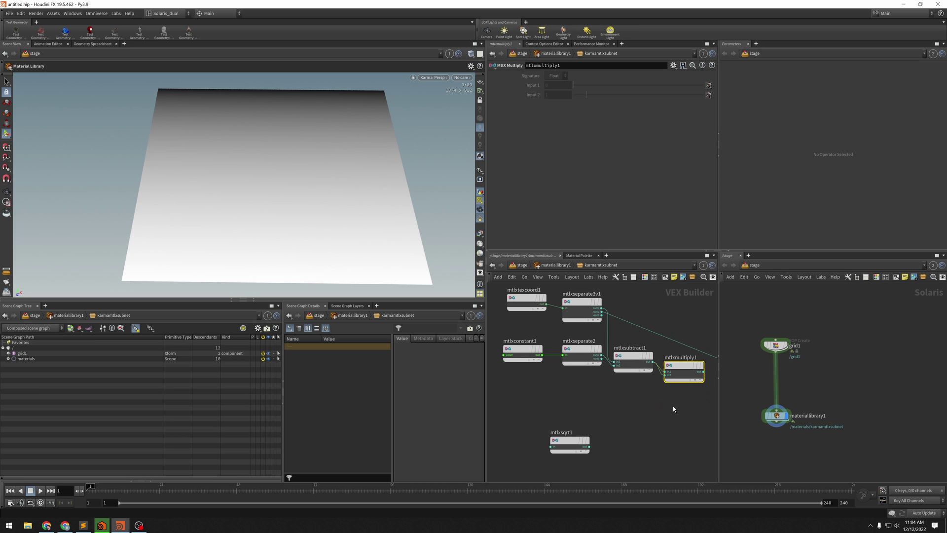
{"action": "left_click_drag", "start_coordinate": [684, 403], "coordinate": [598, 399]}
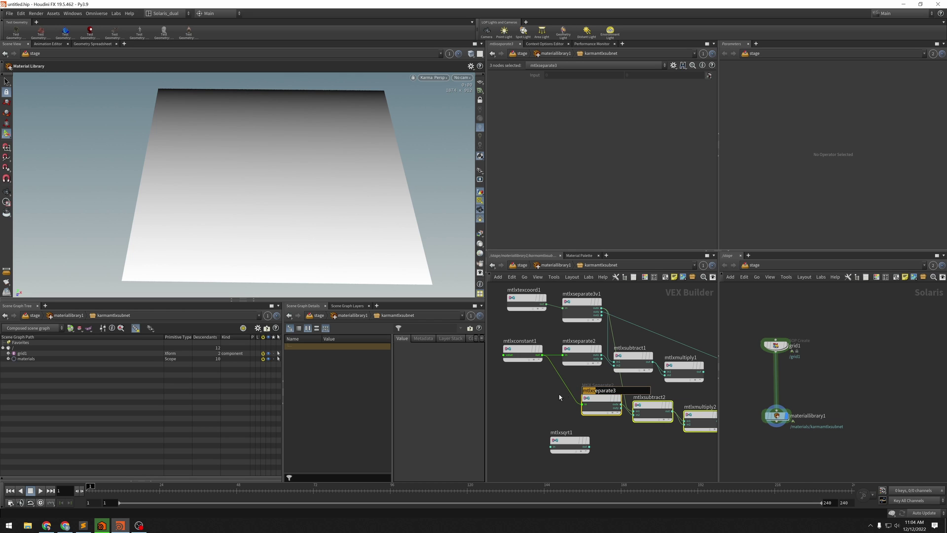
{"action": "left_click", "coordinate": [598, 400]}
{"action": "left_click_drag", "start_coordinate": [599, 400], "coordinate": [569, 396]}
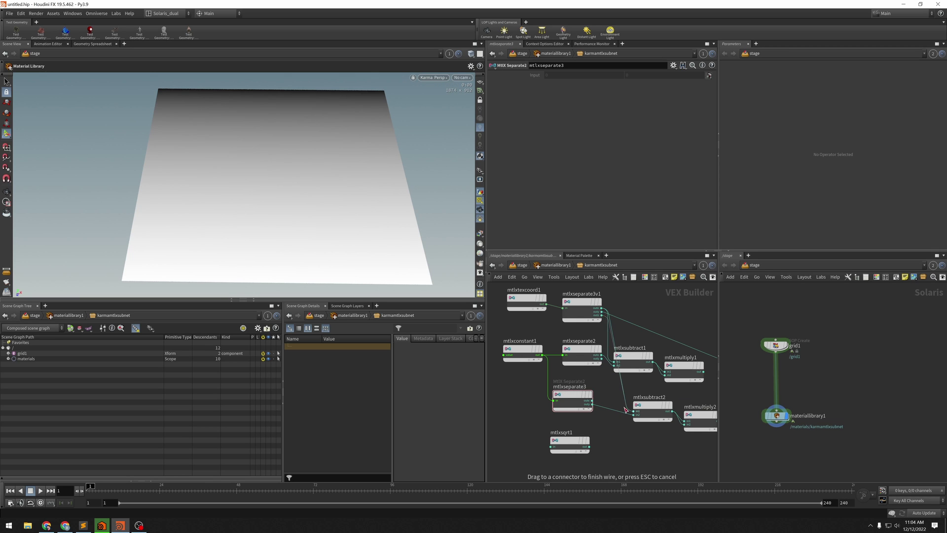
{"action": "middle_click_drag", "start_coordinate": [651, 427], "coordinate": [595, 420]}
{"action": "left_click_drag", "start_coordinate": [596, 403], "coordinate": [576, 403]}
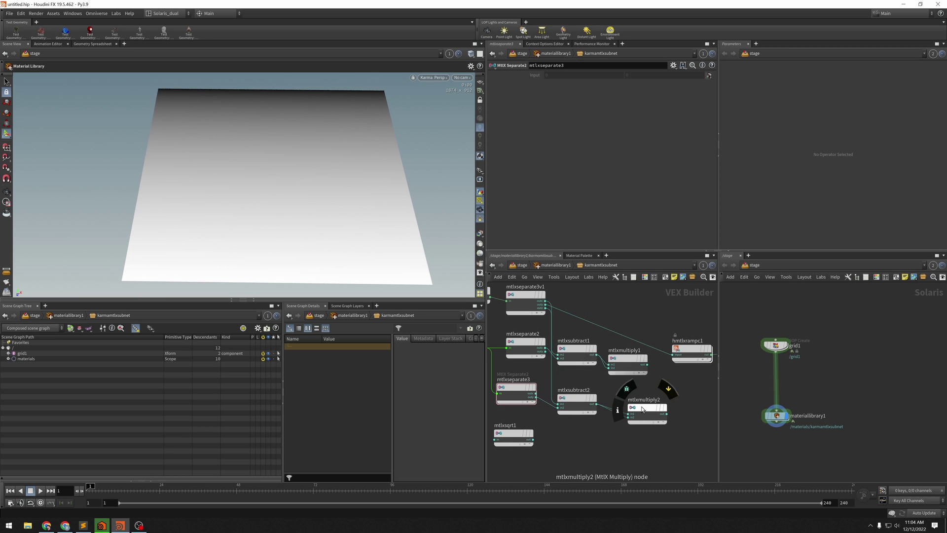
{"action": "left_click_drag", "start_coordinate": [647, 411], "coordinate": [626, 399]}
Step: Move the color ramp, unlit surface and surface output nodes farther from the Multiply nodes to make room
{"action": "middle_click_drag", "start_coordinate": [689, 399], "coordinate": [643, 394]}
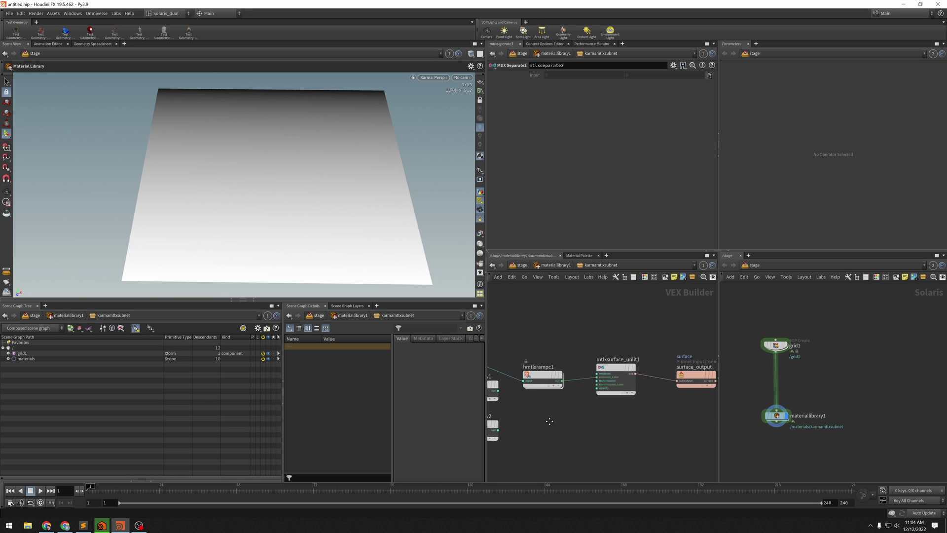
{"action": "middle_click_drag", "start_coordinate": [549, 421], "coordinate": [545, 421]}
{"action": "left_click_drag", "start_coordinate": [547, 330], "coordinate": [708, 433]}
{"action": "left_click_drag", "start_coordinate": [539, 376], "coordinate": [682, 358]}
{"action": "middle_click_drag", "start_coordinate": [561, 415], "coordinate": [655, 386]}
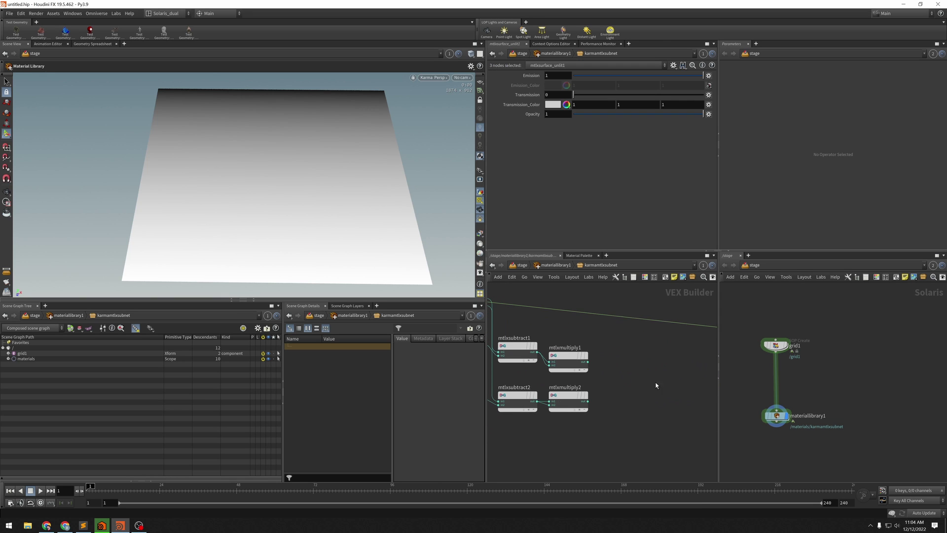
Step: Add a MtlX Add node and wire the two Multiply outputs into its two inputs
{"action": "key", "text": "Tab"}
{"action": "type", "text": "add"}
{"action": "key", "text": "Return"}
{"action": "left_click", "coordinate": [642, 394]}
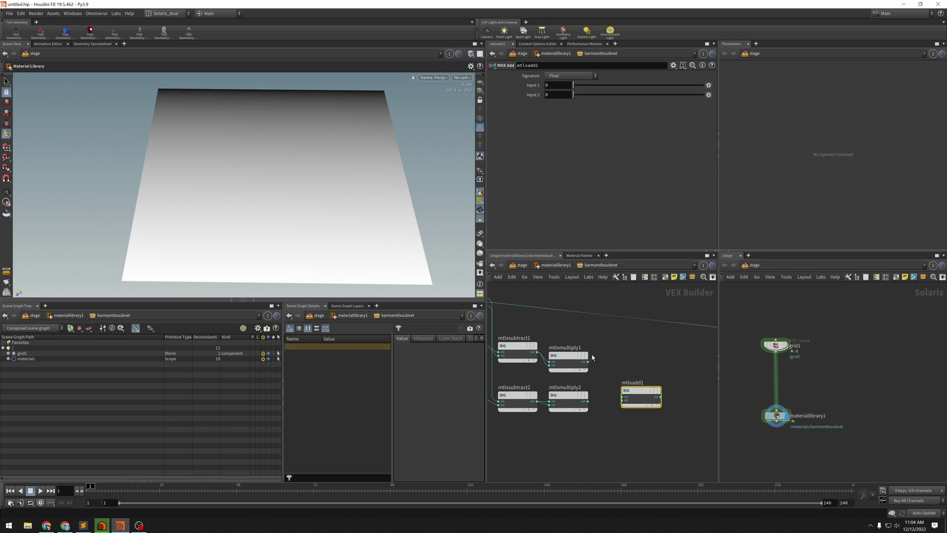
{"action": "left_click_drag", "start_coordinate": [592, 357], "coordinate": [594, 443]}
{"action": "left_click_drag", "start_coordinate": [598, 448], "coordinate": [623, 398]}
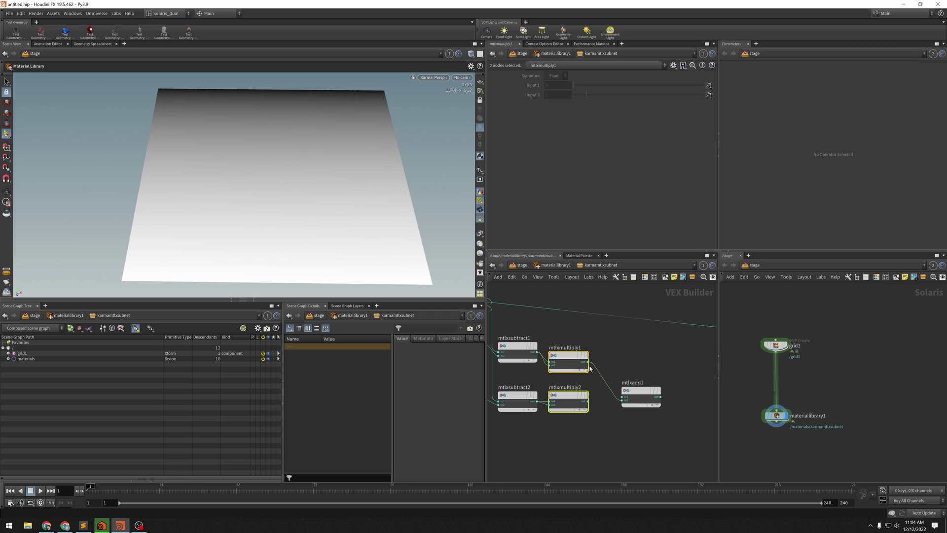
{"action": "left_click", "coordinate": [613, 431]}
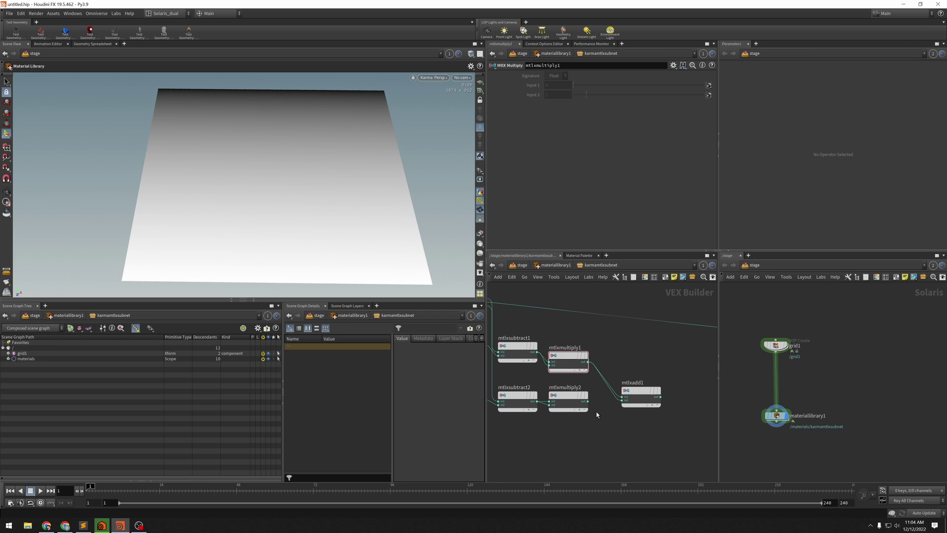
{"action": "left_click_drag", "start_coordinate": [587, 401], "coordinate": [621, 400]}
{"action": "middle_click_drag", "start_coordinate": [614, 442], "coordinate": [640, 402]}
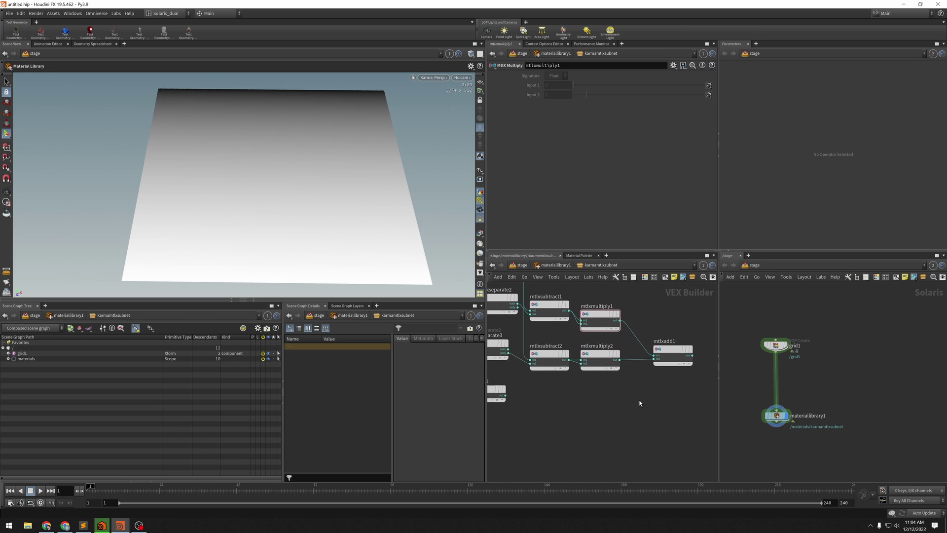
Step: Move the Sqrt node beside the Add node and route the Add output through it into the color ramp
{"action": "scroll", "coordinate": [641, 402], "scroll_direction": "down", "scroll_amount": 1}
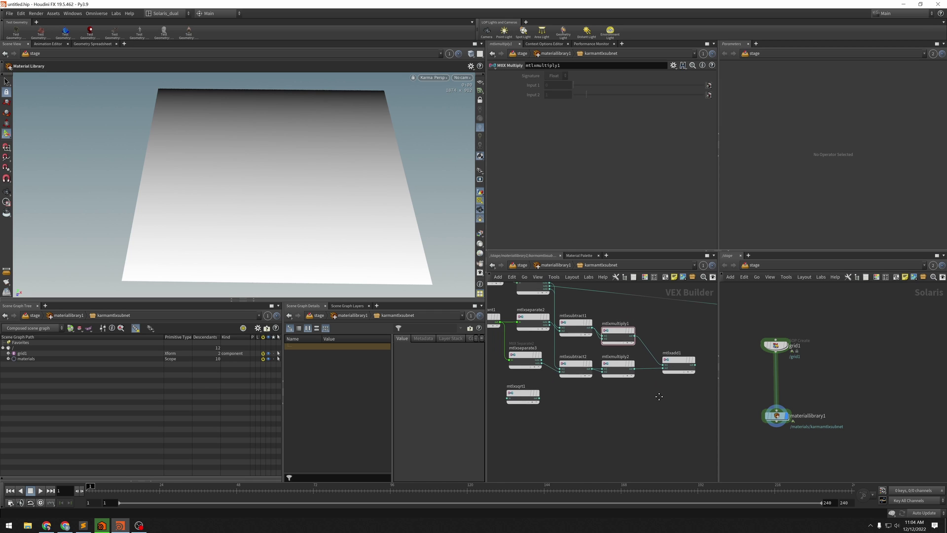
{"action": "left_click_drag", "start_coordinate": [525, 397], "coordinate": [677, 399]}
{"action": "middle_click_drag", "start_coordinate": [677, 398], "coordinate": [518, 404]}
{"action": "left_click_drag", "start_coordinate": [517, 404], "coordinate": [585, 396]}
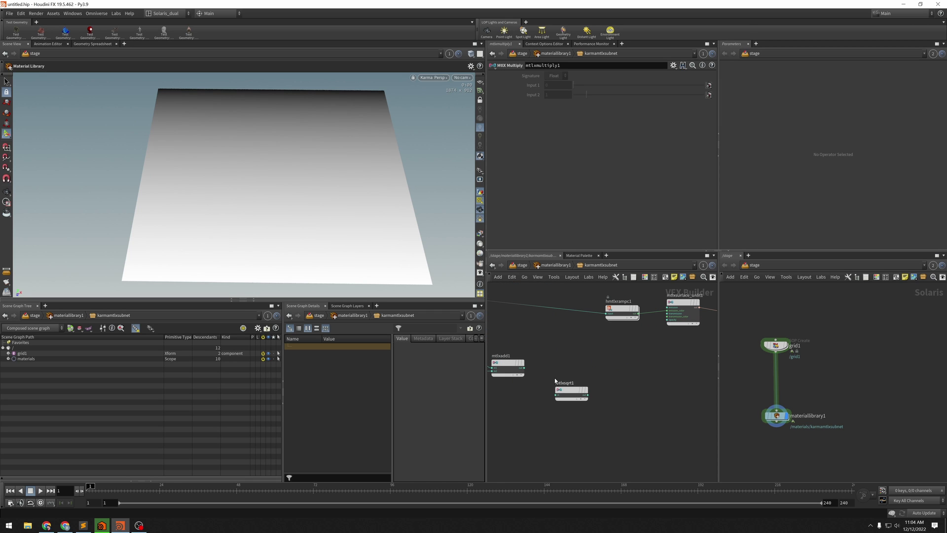
{"action": "left_click_drag", "start_coordinate": [523, 368], "coordinate": [606, 313]}
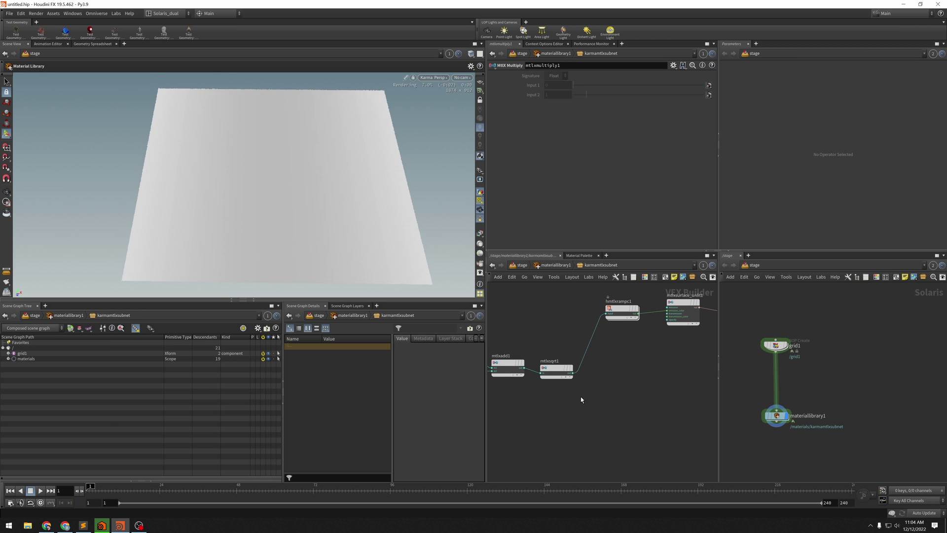
Step: Shift the texture coordinate's Separate Vector 3 node slightly and wire its outy output into the first input of the second Subtract node
{"action": "middle_click_drag", "start_coordinate": [595, 398], "coordinate": [708, 429]}
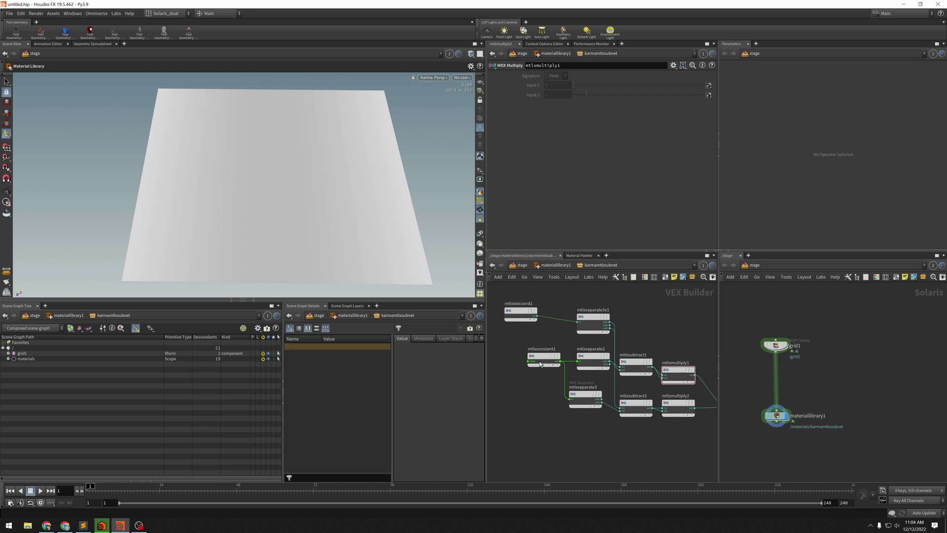
{"action": "scroll", "coordinate": [521, 330], "scroll_direction": "up", "scroll_amount": 3}
{"action": "left_click", "coordinate": [513, 304]}
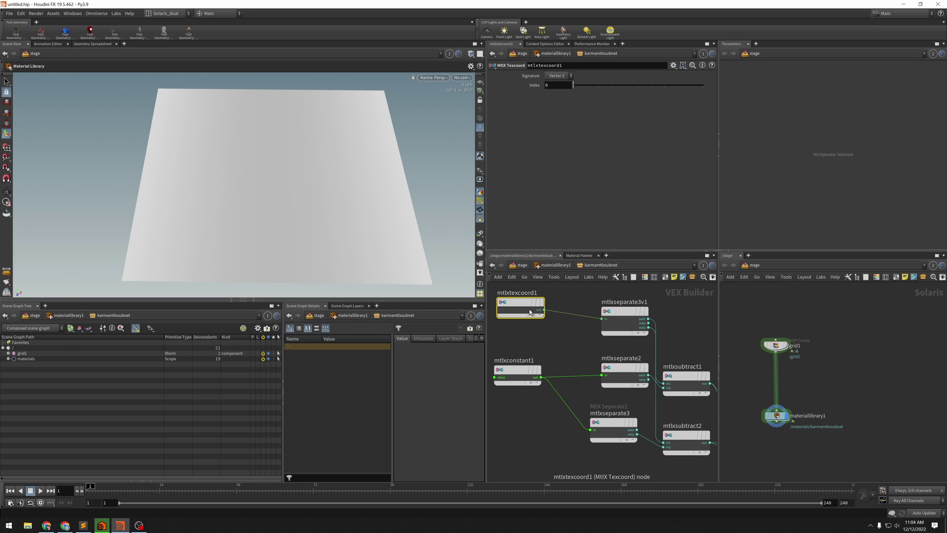
{"action": "middle_click_drag", "start_coordinate": [582, 335], "coordinate": [552, 333]}
{"action": "left_click_drag", "start_coordinate": [583, 309], "coordinate": [564, 301]}
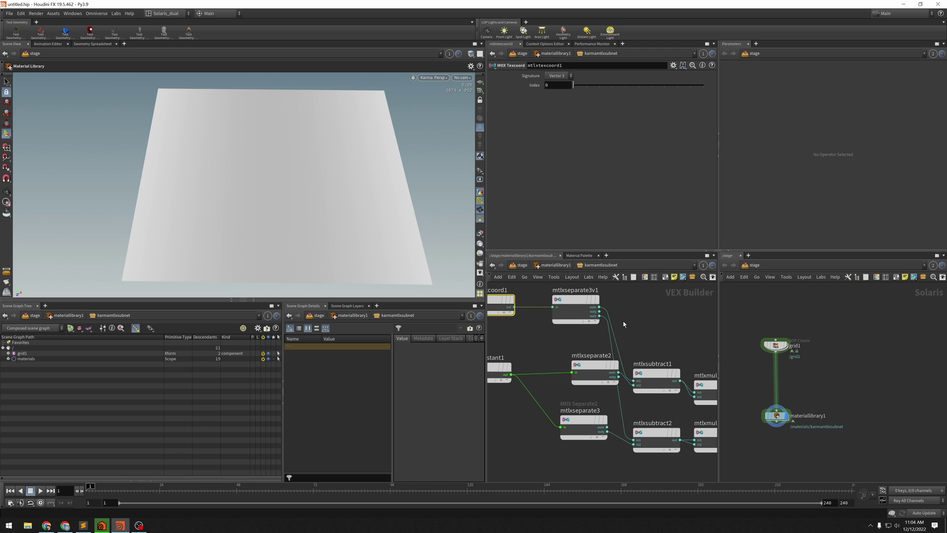
{"action": "middle_click_drag", "start_coordinate": [607, 299], "coordinate": [519, 305]}
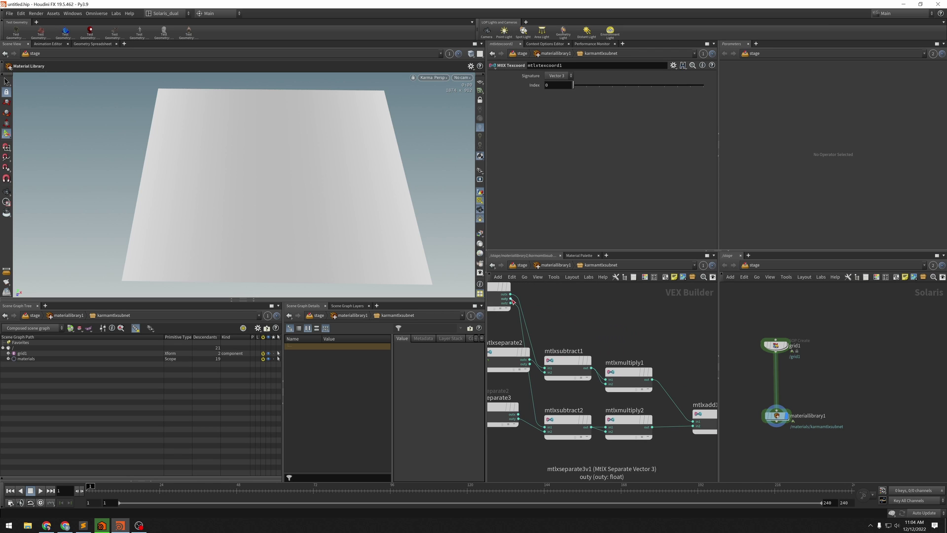
{"action": "left_click_drag", "start_coordinate": [511, 299], "coordinate": [530, 356]}
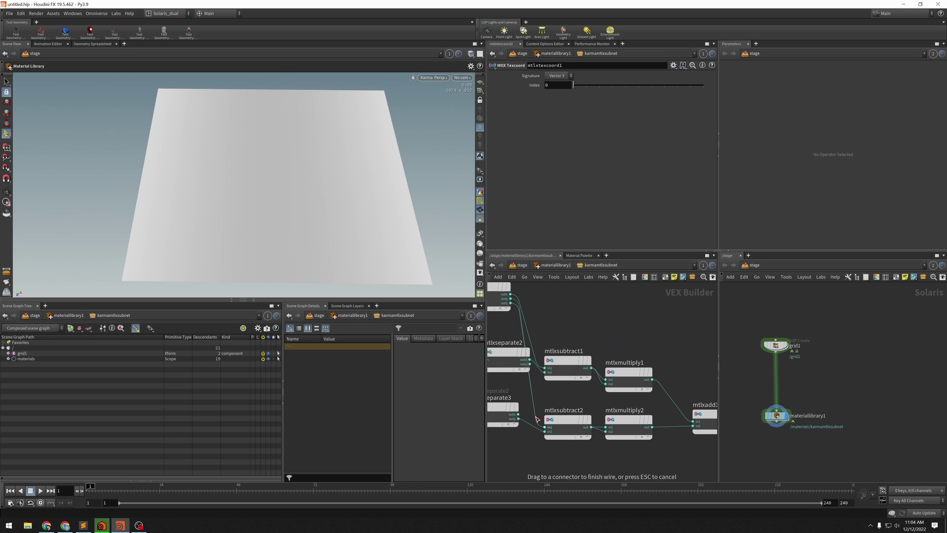
{"action": "left_click_drag", "start_coordinate": [540, 423], "coordinate": [545, 427]}
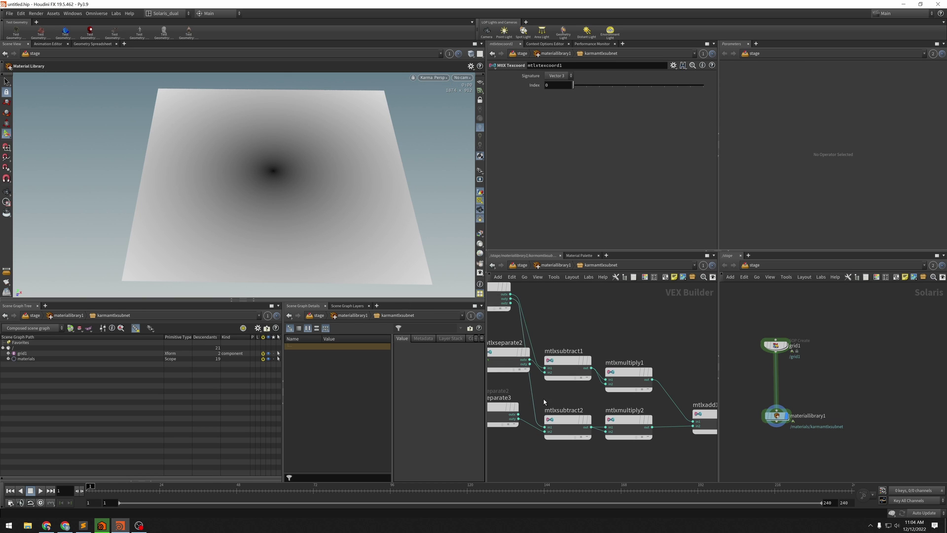
Step: Set the first component of the MtlX Constant node's Value to 0.3 to shift the gradient center
{"action": "middle_click_drag", "start_coordinate": [586, 320], "coordinate": [671, 343]}
{"action": "middle_click_drag", "start_coordinate": [535, 441], "coordinate": [566, 421]}
{"action": "left_click", "coordinate": [513, 363]}
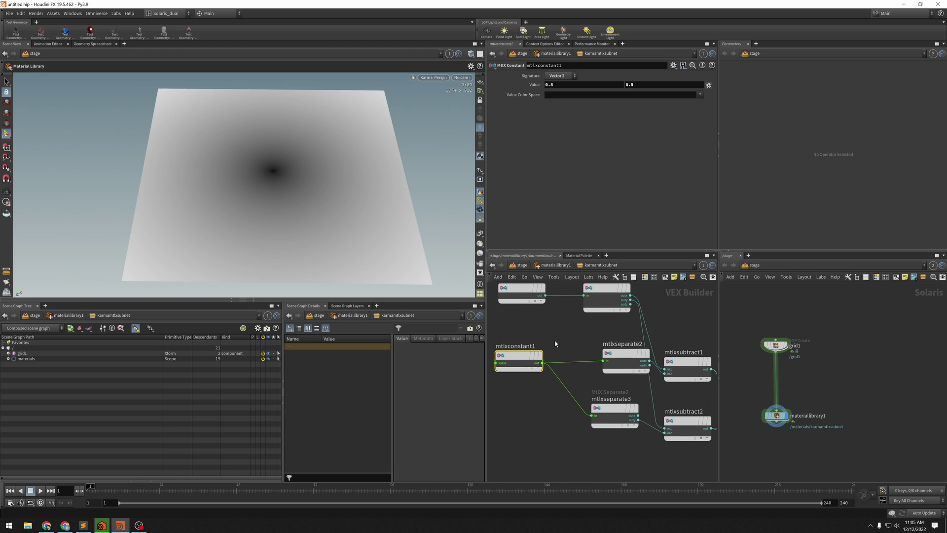
{"action": "middle_click_drag", "start_coordinate": [551, 84], "coordinate": [553, 103]}
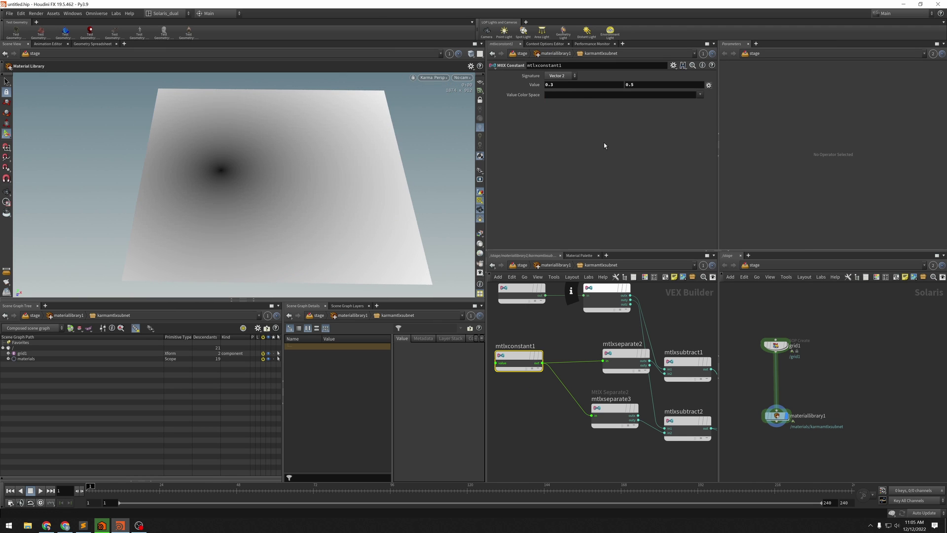
Step: Set the color ramp's first point to dark red with color values 0.5, 0, 0
{"action": "middle_click_drag", "start_coordinate": [660, 476], "coordinate": [533, 444]}
{"action": "mouse_move", "coordinate": [711, 453]}
{"action": "middle_mouse_down"}
{"action": "mouse_move", "coordinate": [535, 446]}
{"action": "mouse_move", "coordinate": [557, 449]}
{"action": "middle_mouse_up"}
{"action": "middle_click_drag", "start_coordinate": [613, 424], "coordinate": [552, 461]}
{"action": "left_click", "coordinate": [602, 344]}
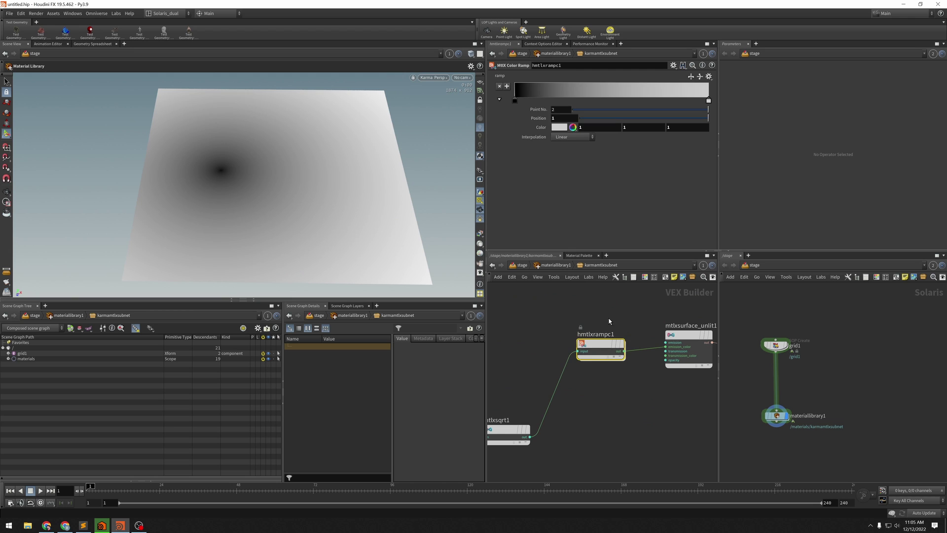
{"action": "left_click", "coordinate": [515, 101]}
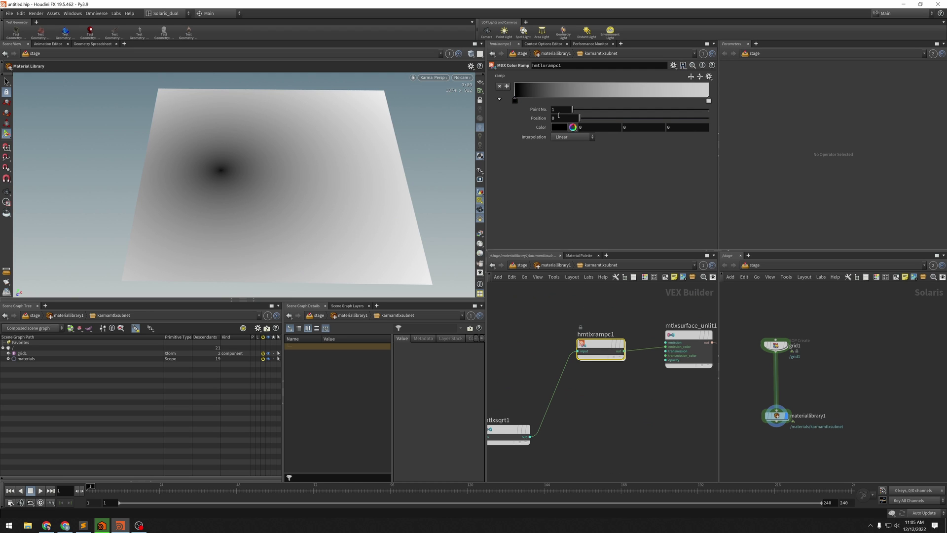
{"action": "left_click", "coordinate": [559, 128]}
{"action": "left_click", "coordinate": [526, 89]}
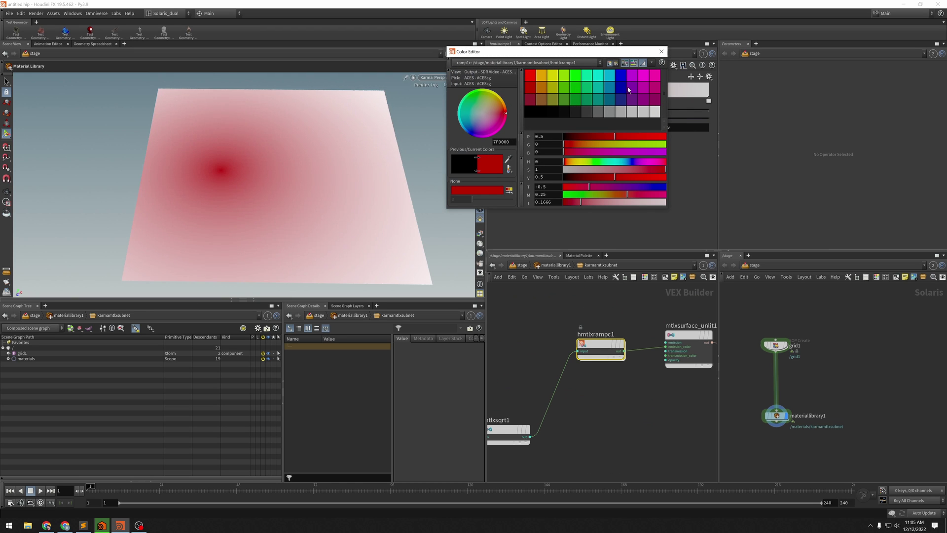
{"action": "left_click", "coordinate": [662, 52]}
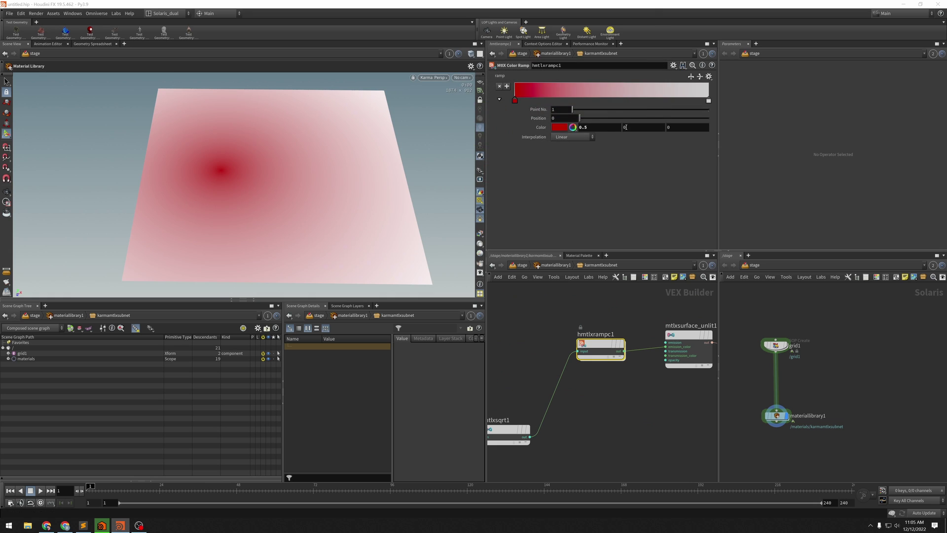
Step: Try green and blue on the color ramp's end point, and settle on orange with color values 0.5, 0.25, 0
{"action": "left_click", "coordinate": [710, 100]}
{"action": "left_click", "coordinate": [563, 128]}
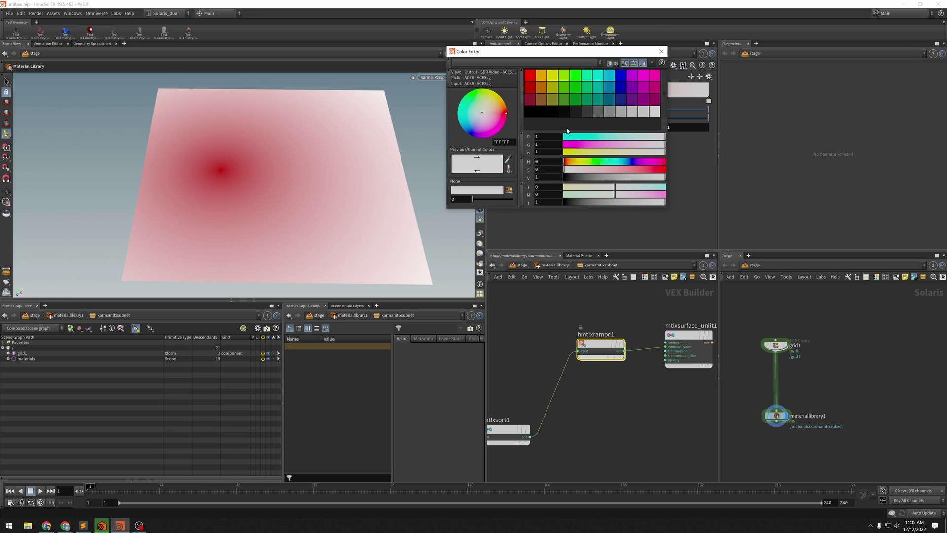
{"action": "left_click", "coordinate": [576, 76]}
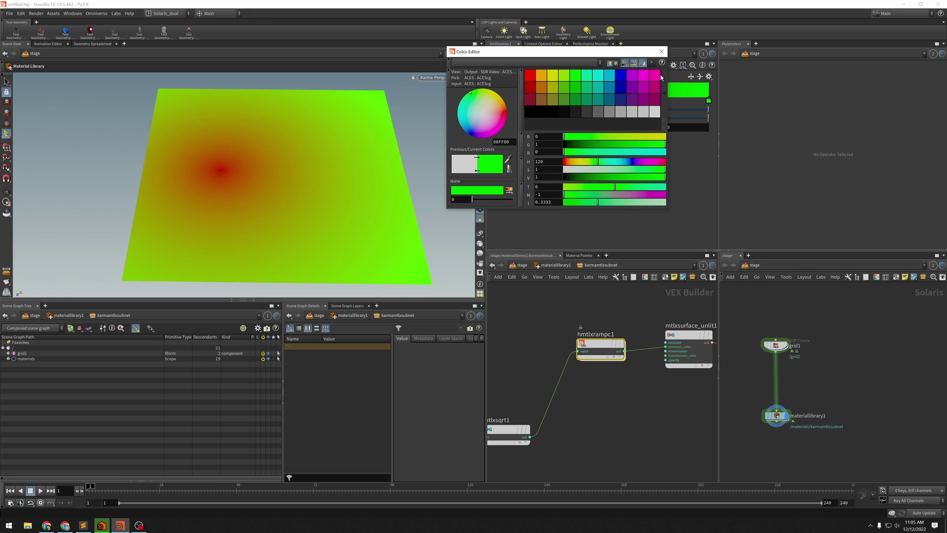
{"action": "left_click", "coordinate": [621, 75]}
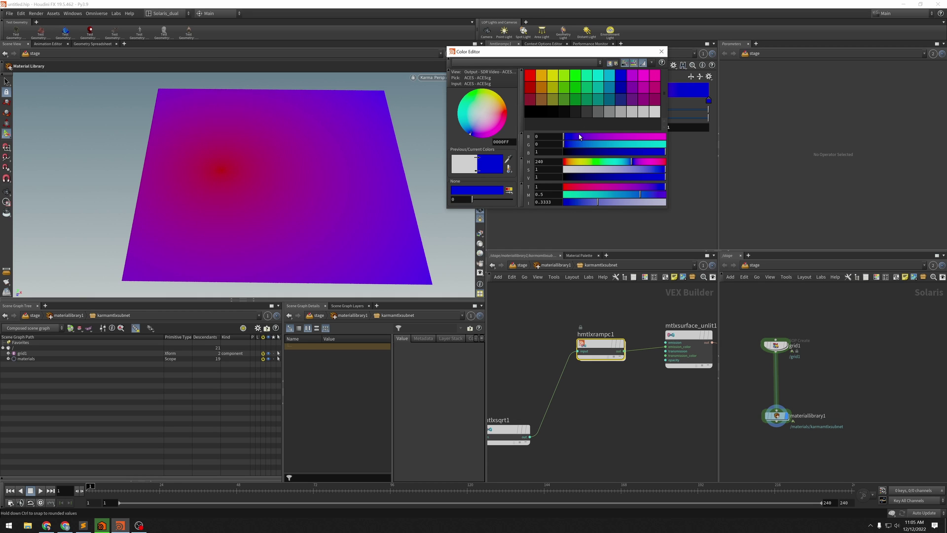
{"action": "left_click", "coordinate": [541, 97]}
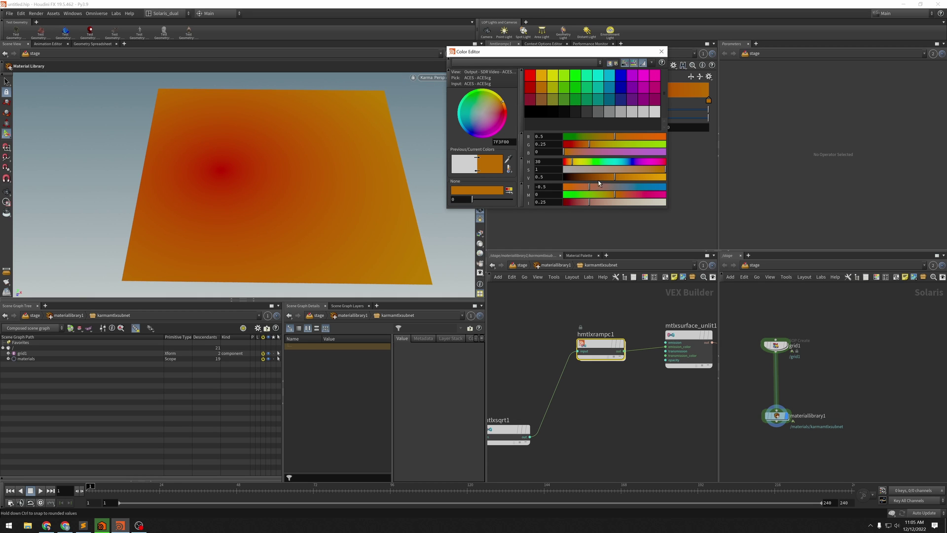
{"action": "left_click", "coordinate": [662, 52]}
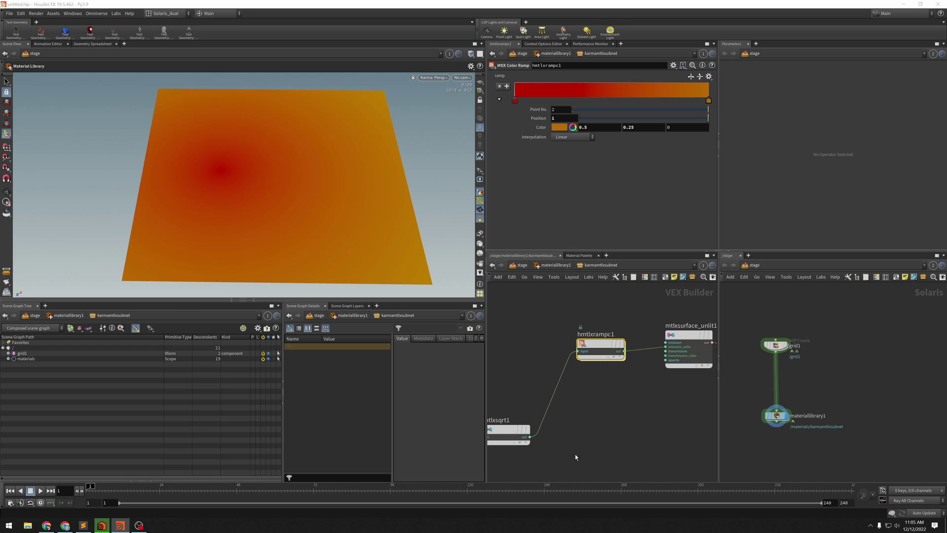
{"action": "middle_click_drag", "start_coordinate": [505, 464], "coordinate": [626, 427]}
{"action": "scroll", "coordinate": [621, 430], "scroll_direction": "down", "scroll_amount": 5}
{"action": "middle_click_drag", "start_coordinate": [567, 437], "coordinate": [596, 420]}
{"action": "middle_click_drag", "start_coordinate": [693, 420], "coordinate": [637, 421]}
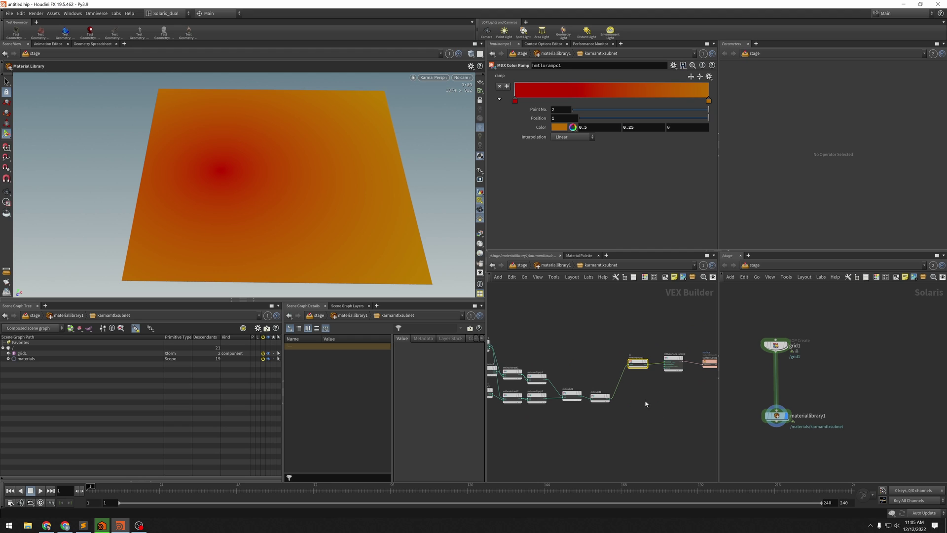